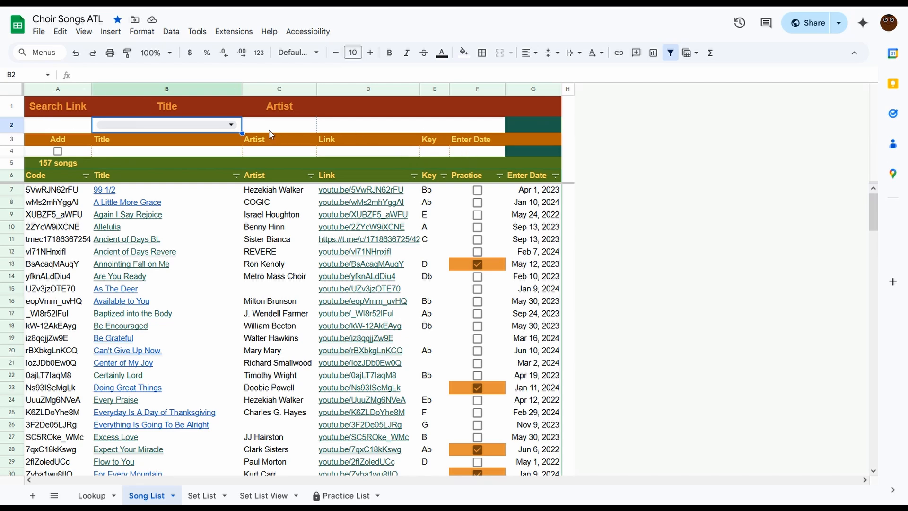
Search the song list by picking the title "For Every Mountain" from the title search dropdown.
double_click(221, 130)
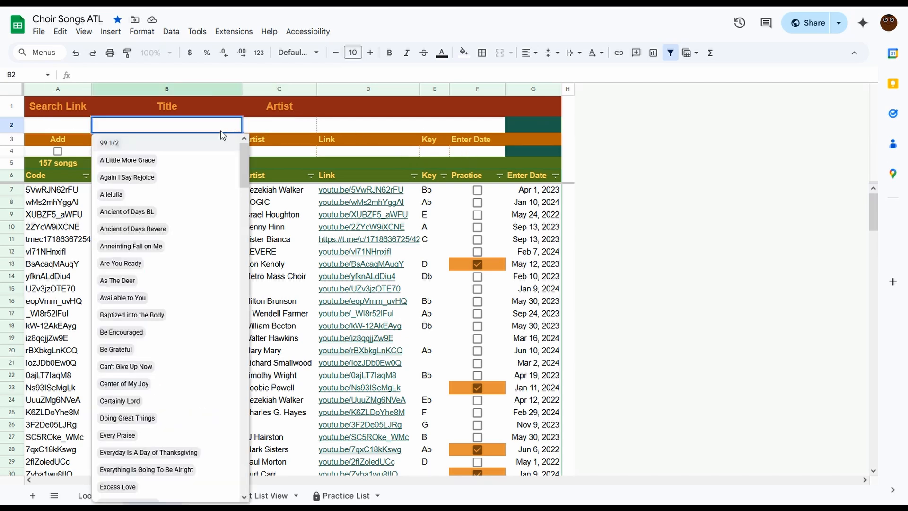
scroll(170, 172, "down", 3)
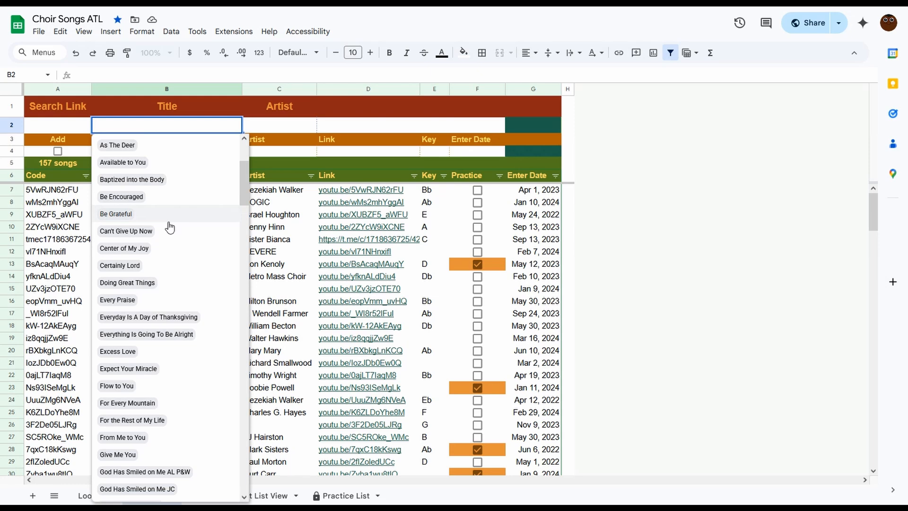
scroll(168, 228, "down", 4)
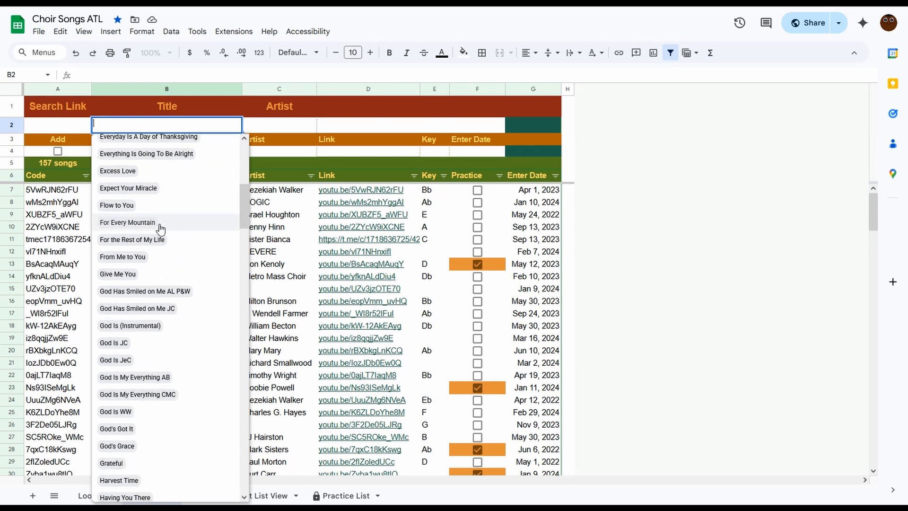
left_click(146, 227)
left_click(290, 128)
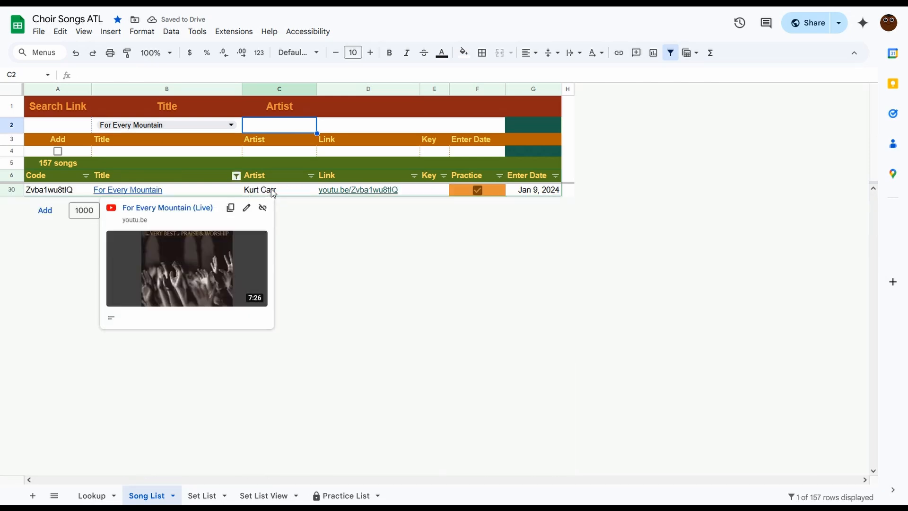
mouse_move(193, 190)
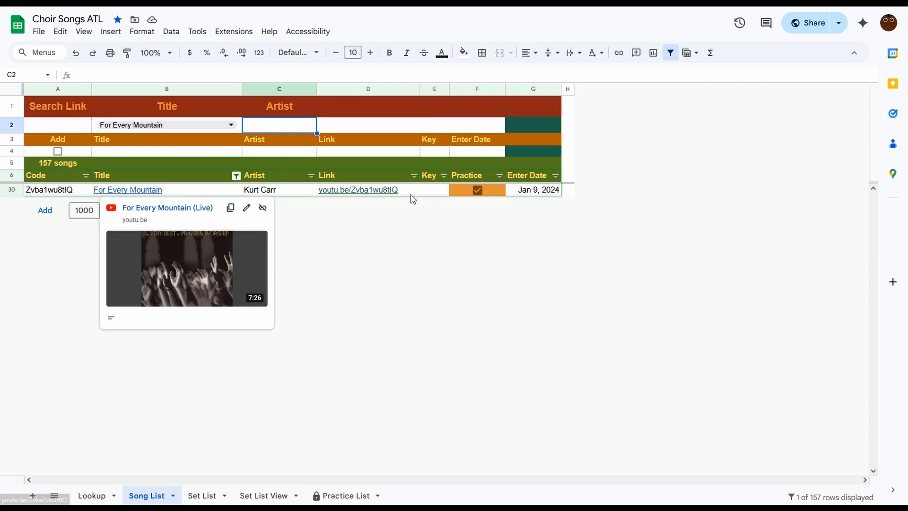
mouse_move(385, 192)
left_click(287, 288)
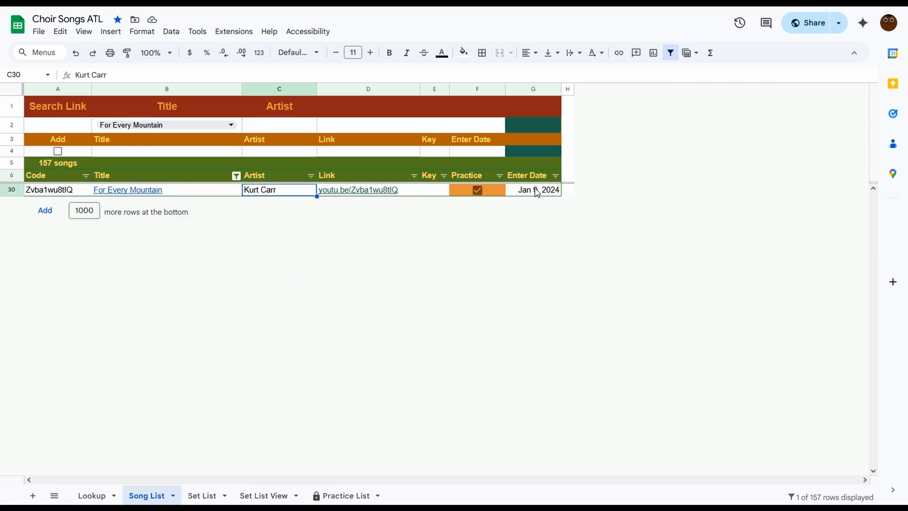
Clear the title search selection.
left_click(240, 126)
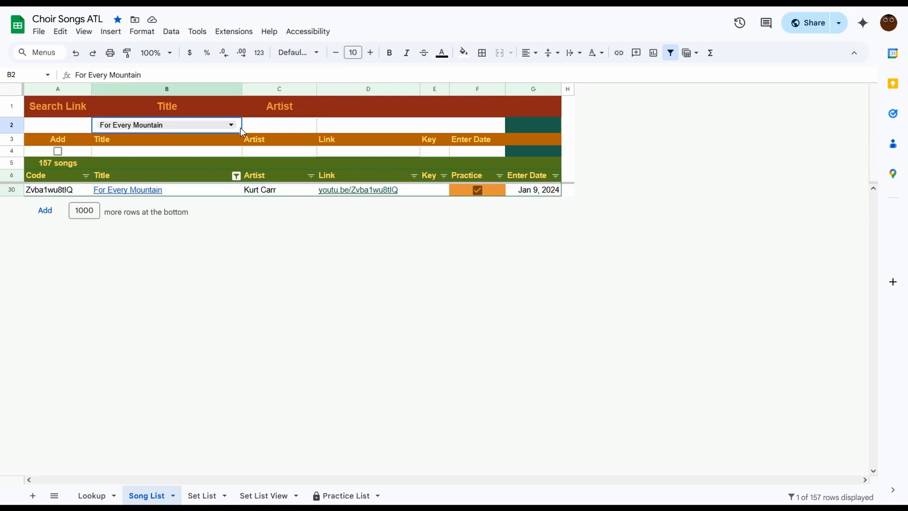
key("Delete")
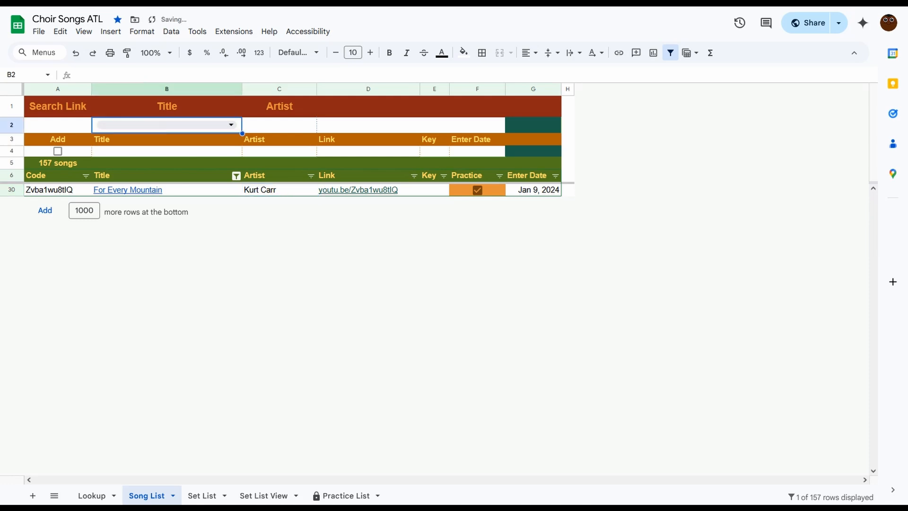
left_click(257, 126)
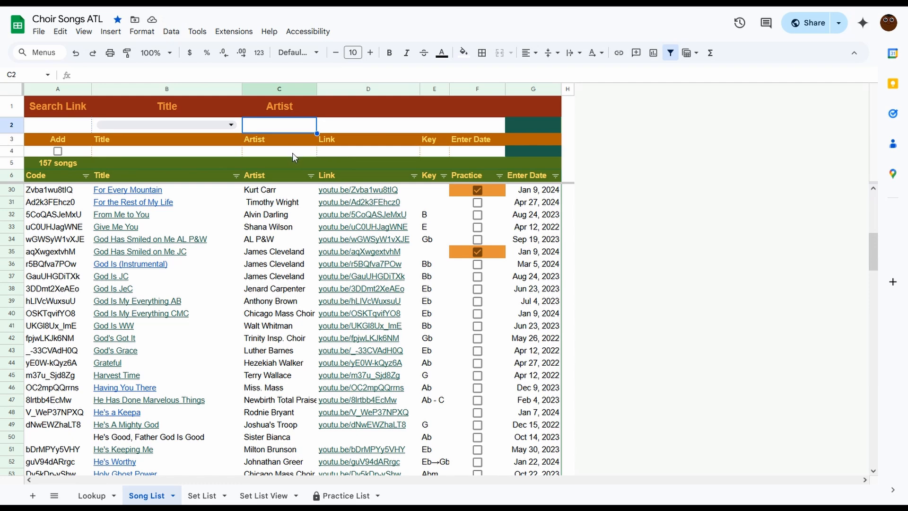
Open the Set List sheet and browse the title search dropdown without choosing a song.
left_click(204, 496)
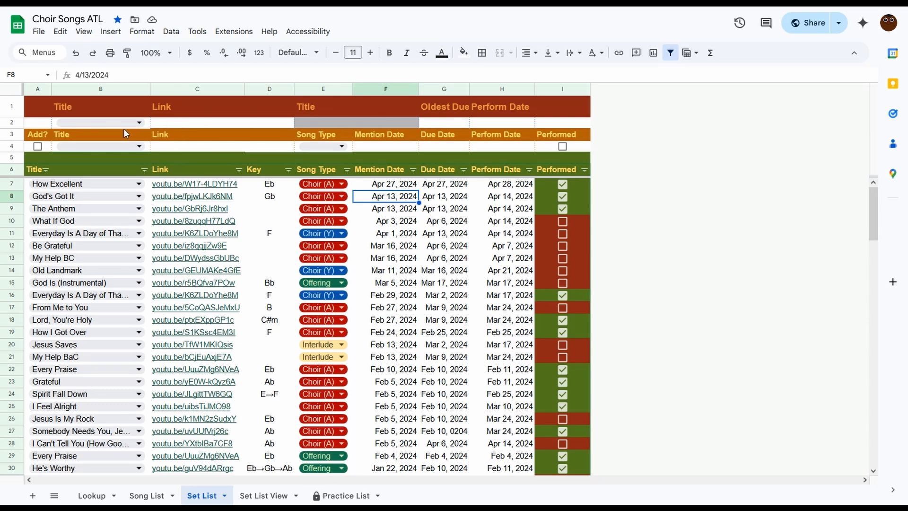
left_click(139, 123)
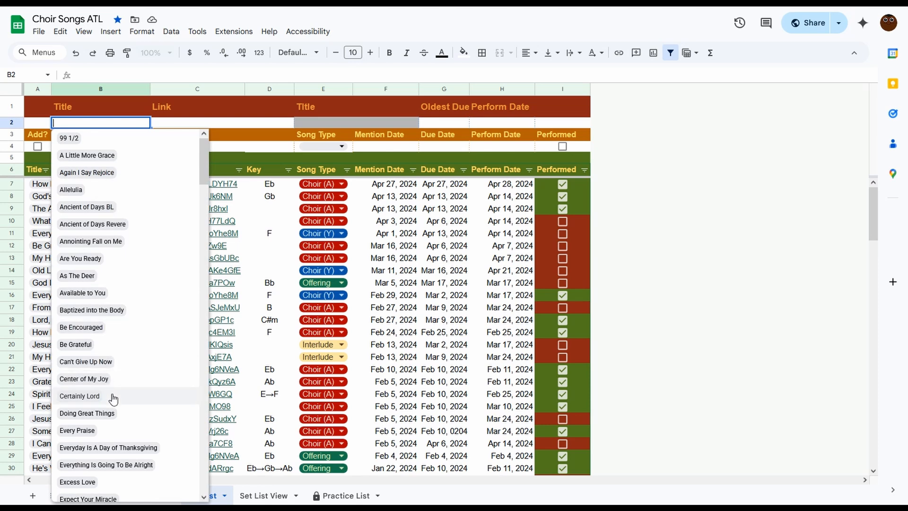
left_click(254, 123)
Filter the set list by setting the Oldest Due date to January 6, 2024 and review the rows.
left_click(446, 123)
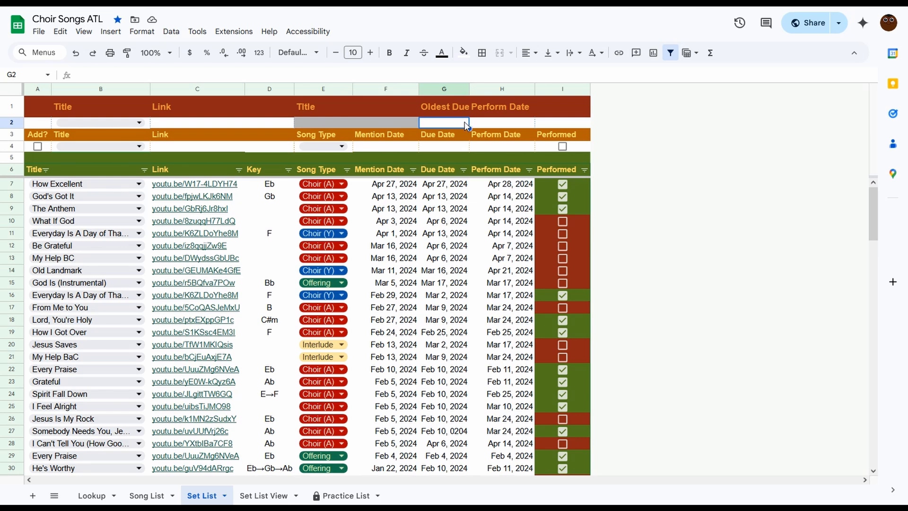
double_click(453, 124)
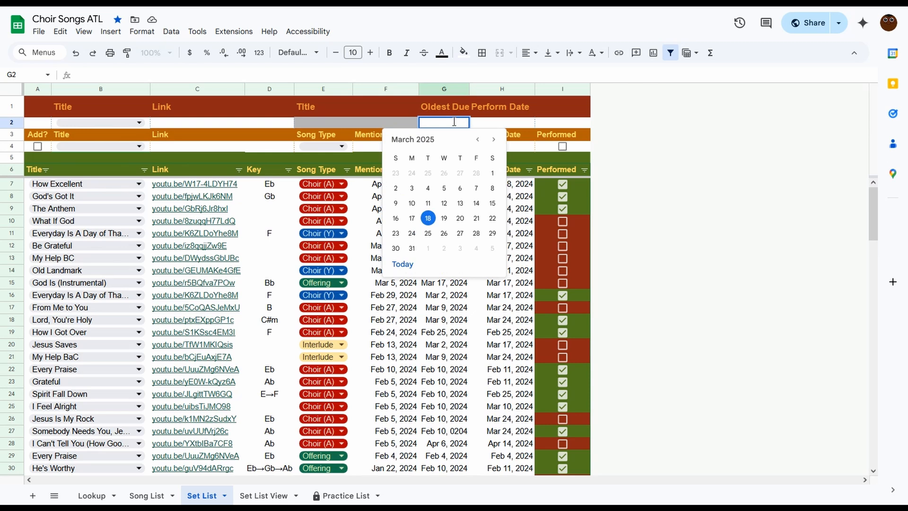
left_click(477, 140)
left_click(478, 139)
left_click(478, 139)
left_click(478, 139)
left_click(478, 139)
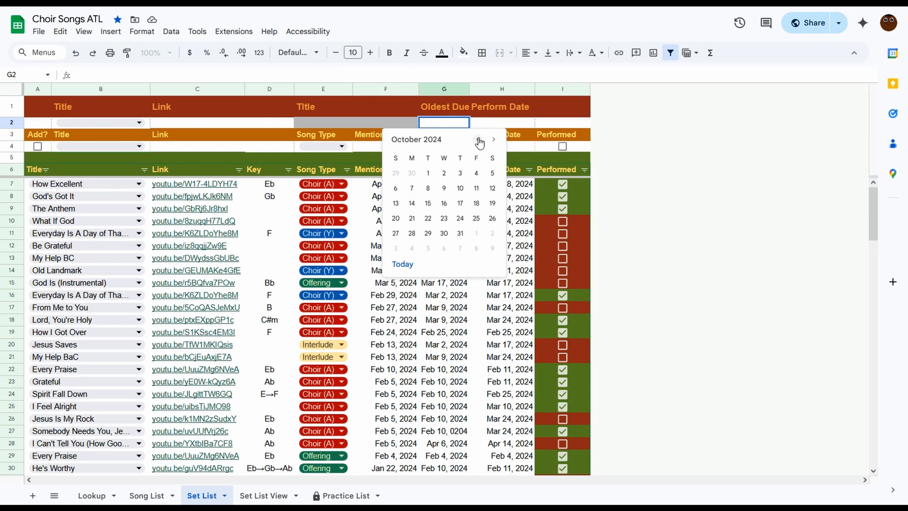
left_click(478, 140)
triple_click(479, 139)
double_click(479, 140)
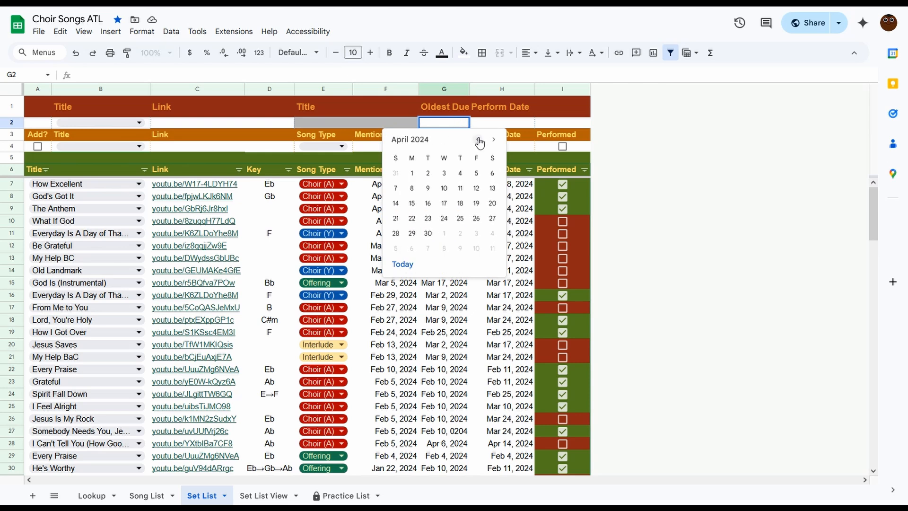
double_click(479, 140)
double_click(479, 140)
left_click(494, 140)
left_click(493, 174)
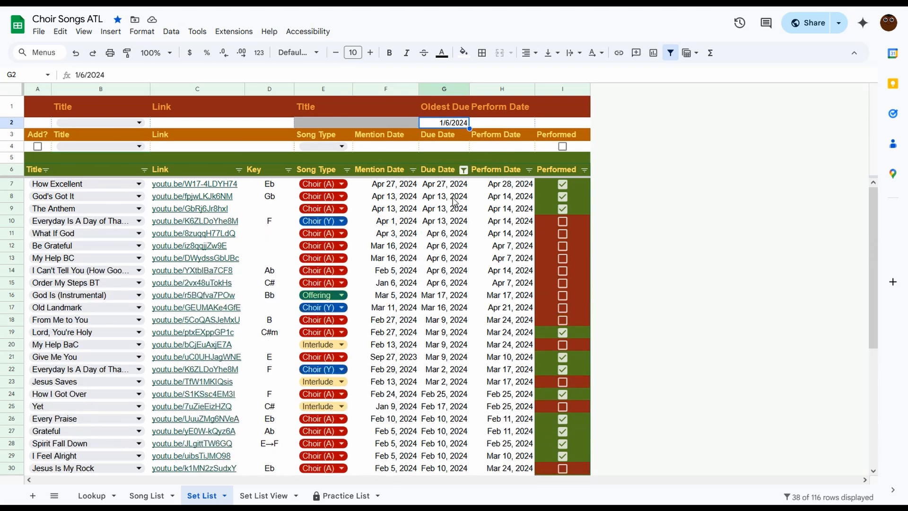
scroll(461, 211, "down", 3)
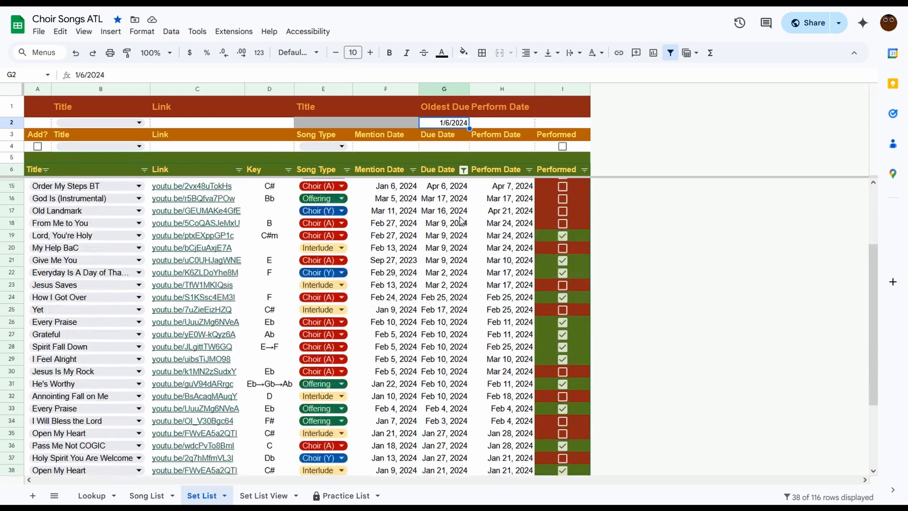
scroll(461, 220, "down", 3)
scroll(462, 221, "up", 6)
Clear the Oldest Due date filter.
left_click(468, 125)
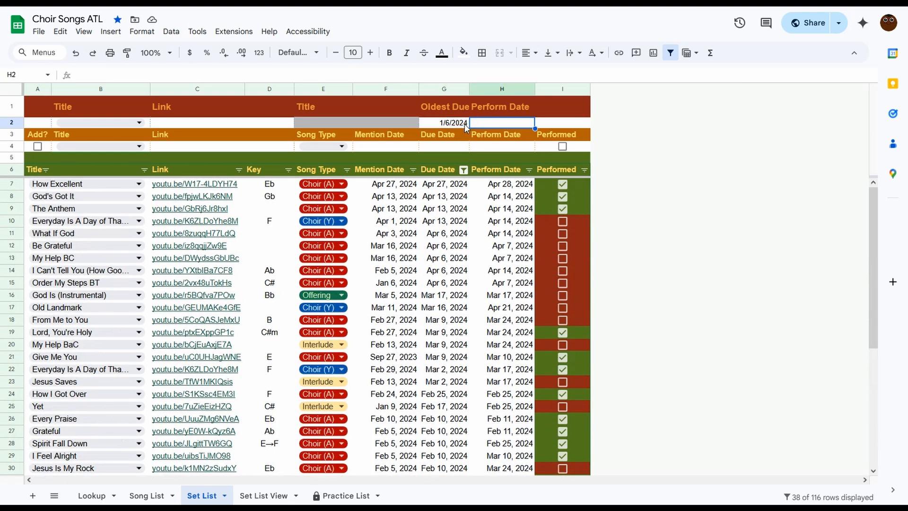
left_click(463, 126)
key("Delete")
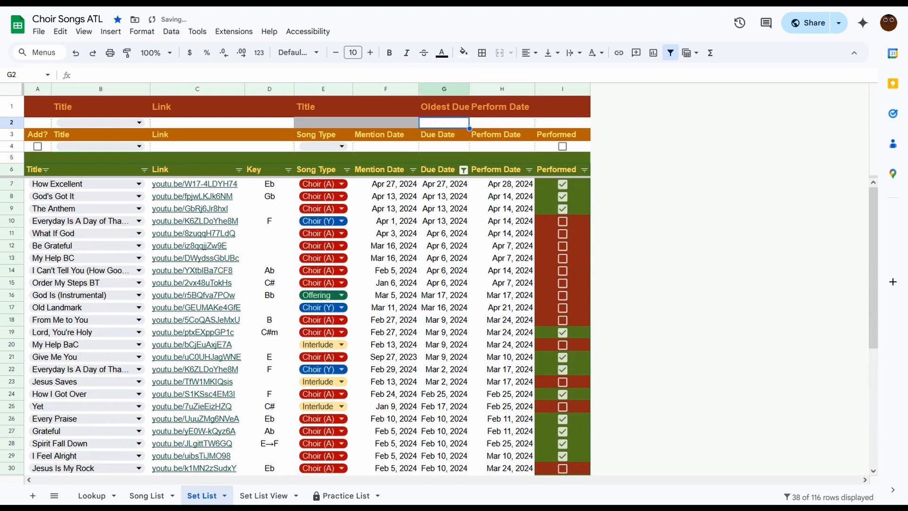
Filter the set list by setting the Perform Date to January 13, 2024 and review the rows.
left_click(499, 126)
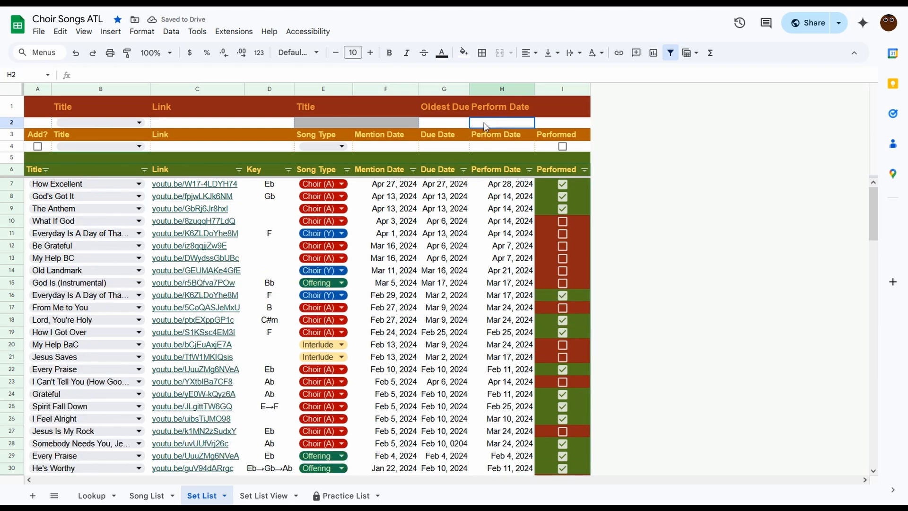
double_click(483, 123)
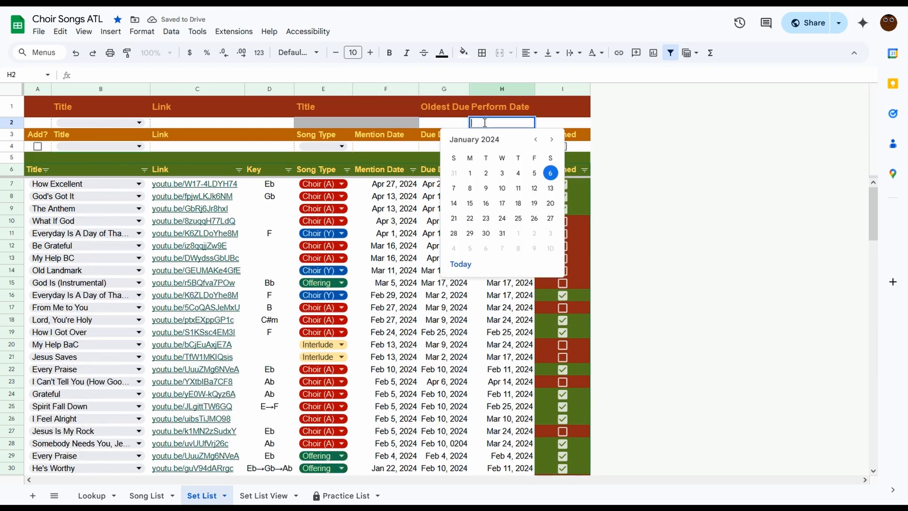
left_click(550, 188)
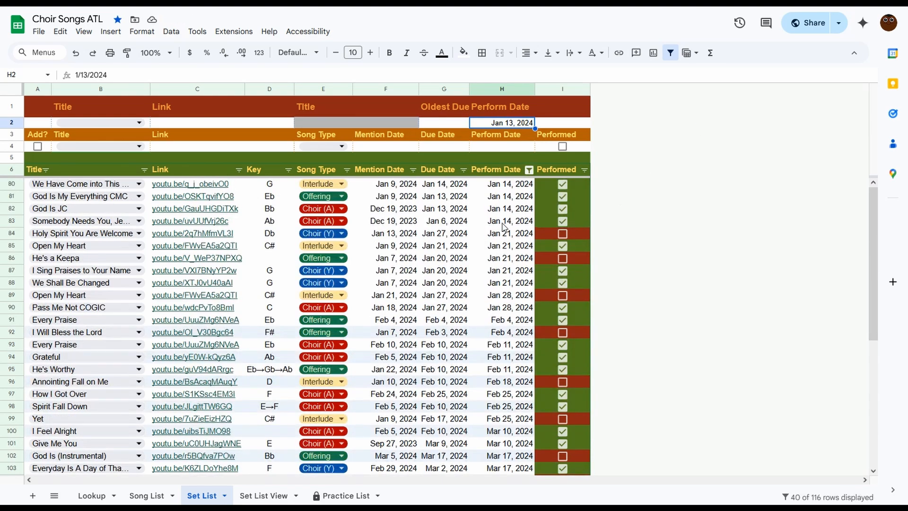
scroll(505, 227, "down", 5)
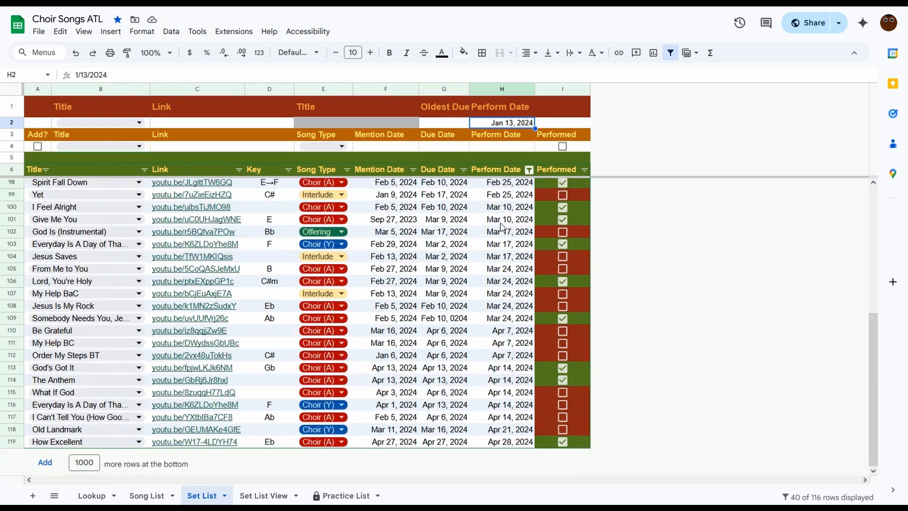
scroll(502, 227, "up", 5)
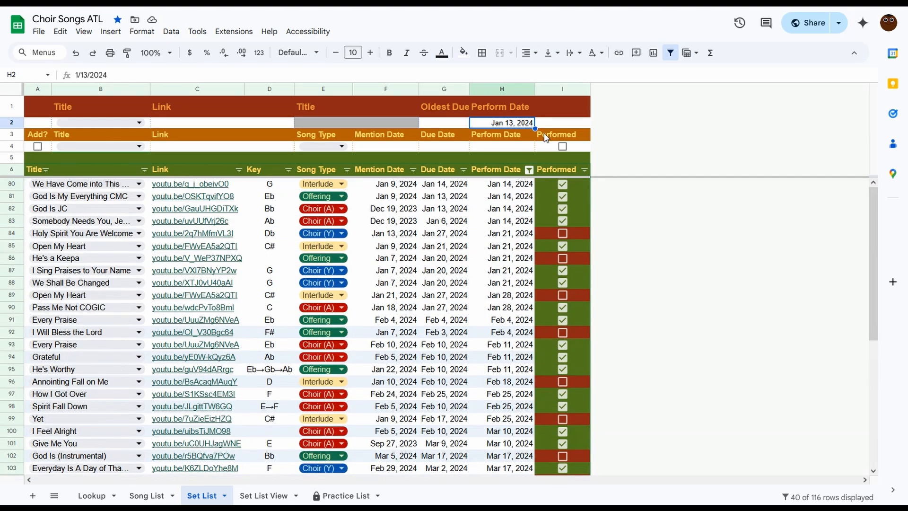
Clear the Perform Date filter.
key("Delete")
left_click(560, 124)
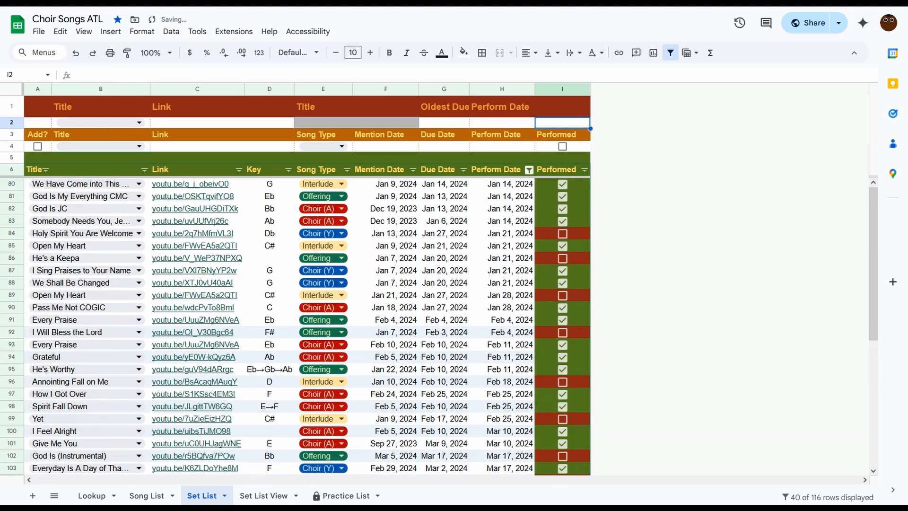
Inspect the error in the Set List View sheet's first title cell, then view the Practice List sheet.
left_click(255, 497)
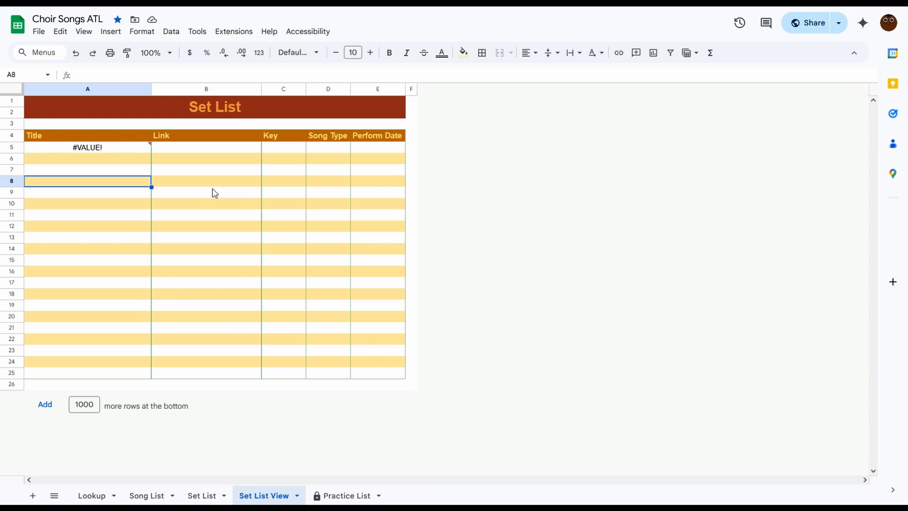
mouse_move(141, 150)
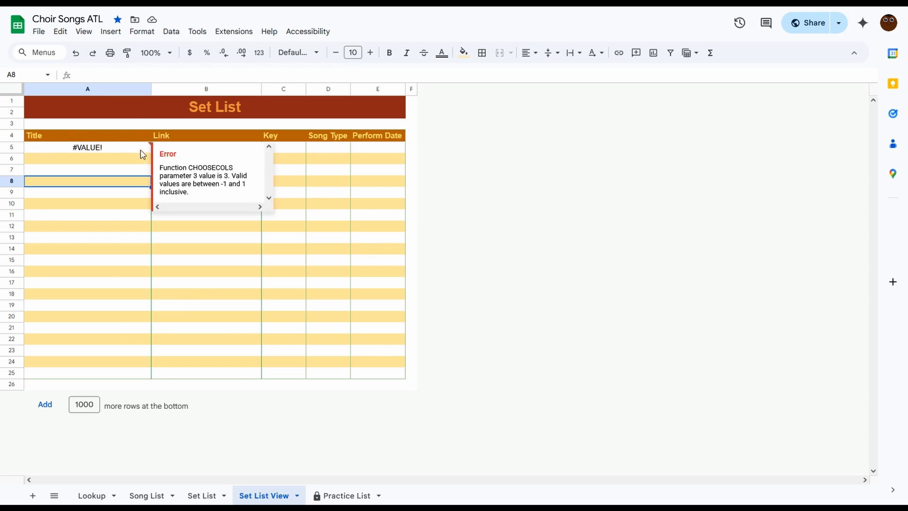
left_click(273, 253)
left_click(347, 495)
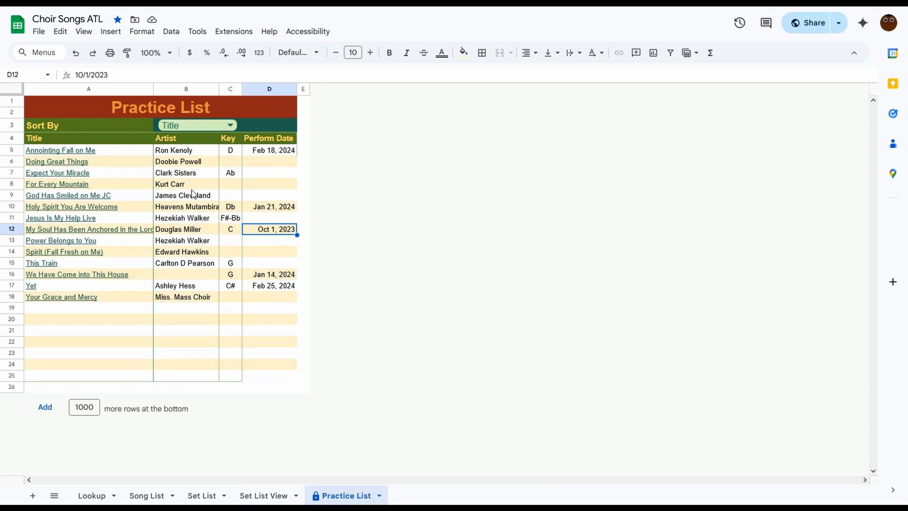
left_click(154, 495)
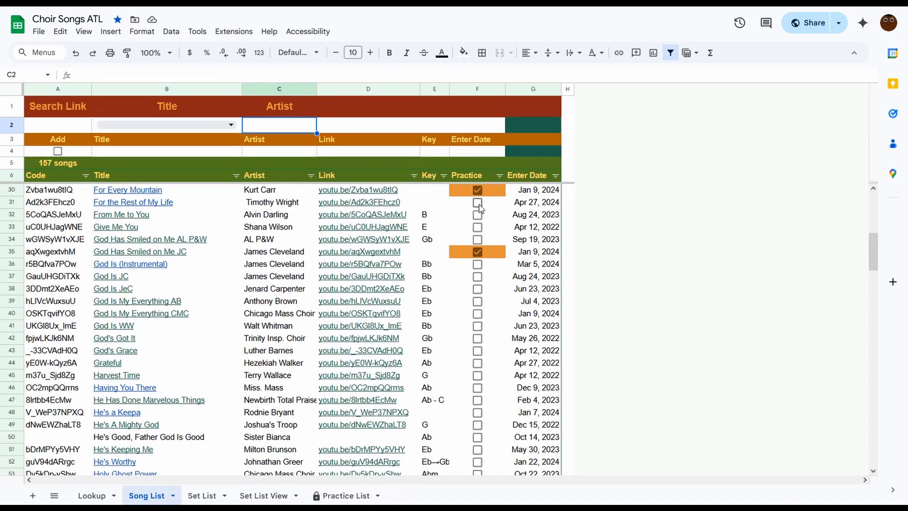
Browse the song list and mark the song "99 1/2" for practice.
scroll(479, 204, "down", 13)
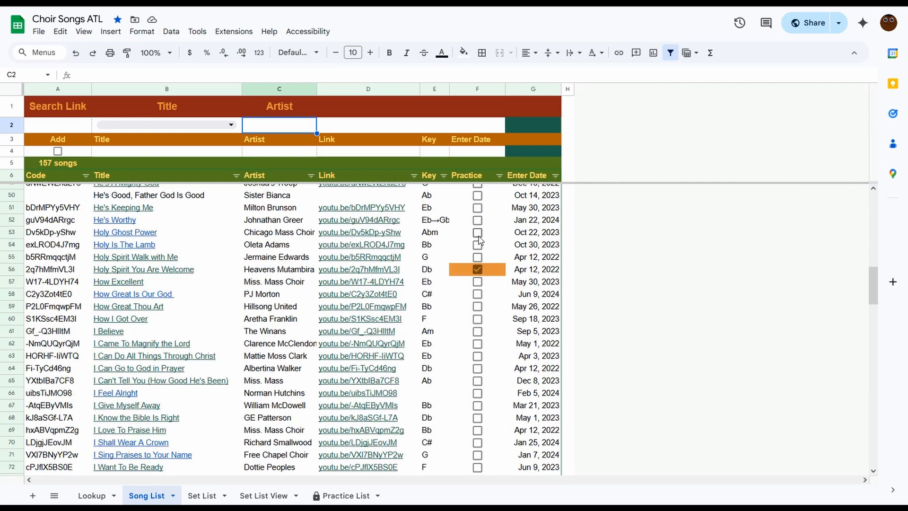
scroll(479, 246, "down", 13)
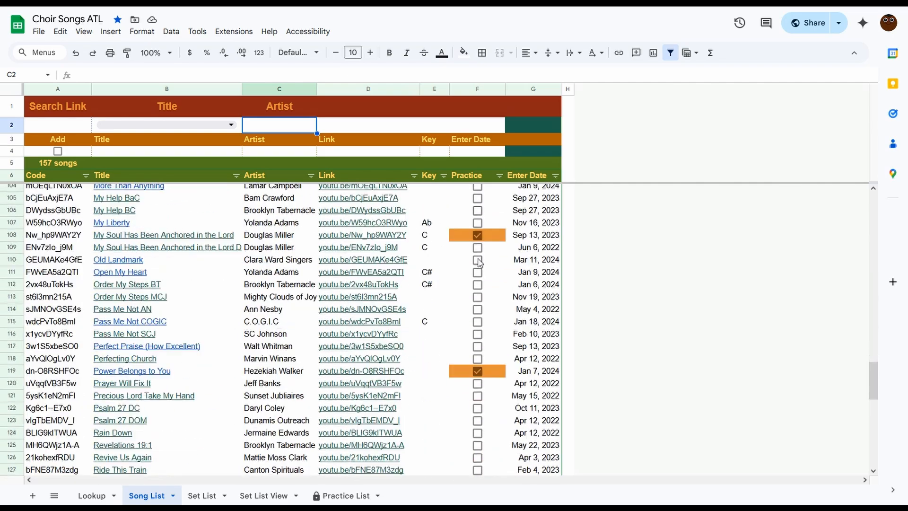
scroll(479, 261, "down", 5)
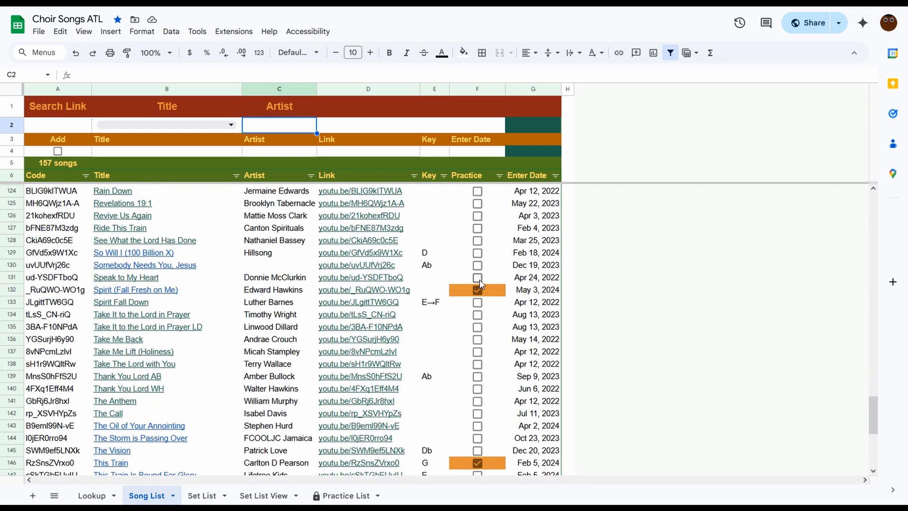
scroll(486, 245, "up", 13)
scroll(486, 245, "up", 20)
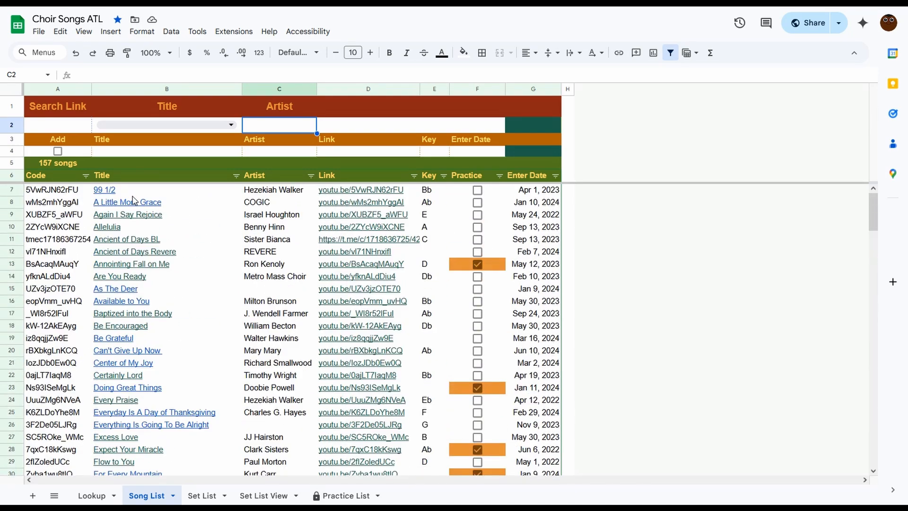
left_click(477, 190)
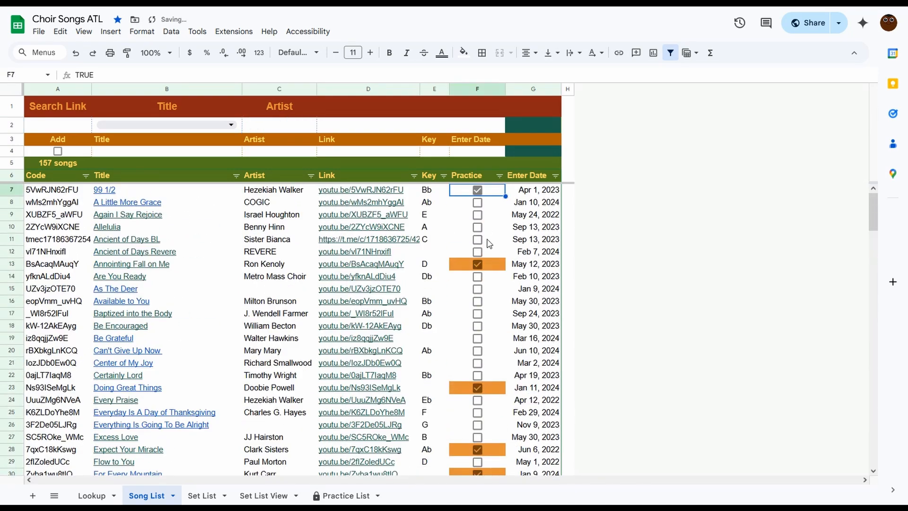
Open the Practice List sheet and sort it by Artist, then by Key, then back by Title.
left_click(338, 497)
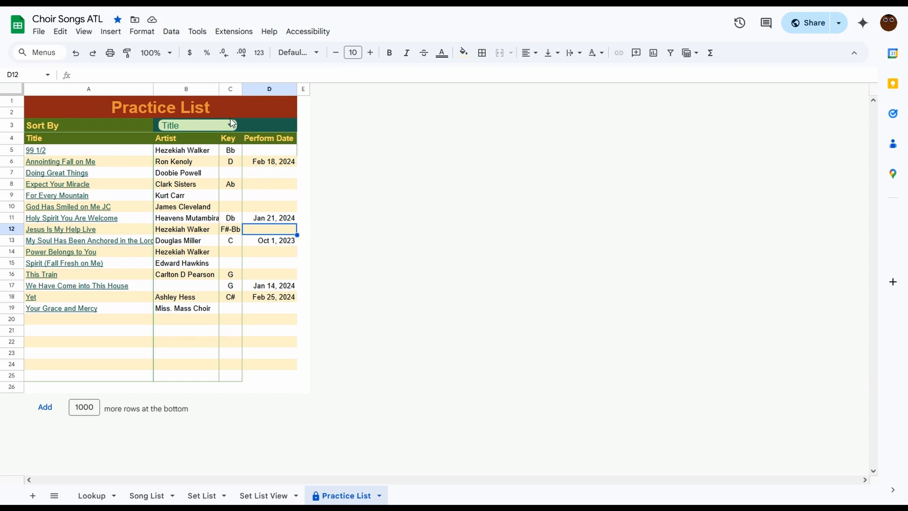
left_click(231, 124)
left_click(188, 160)
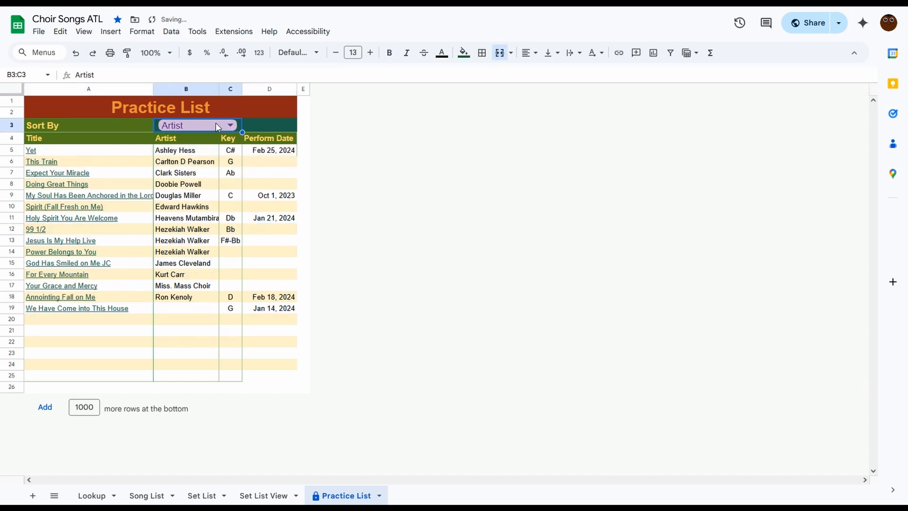
left_click(216, 127)
left_click(168, 179)
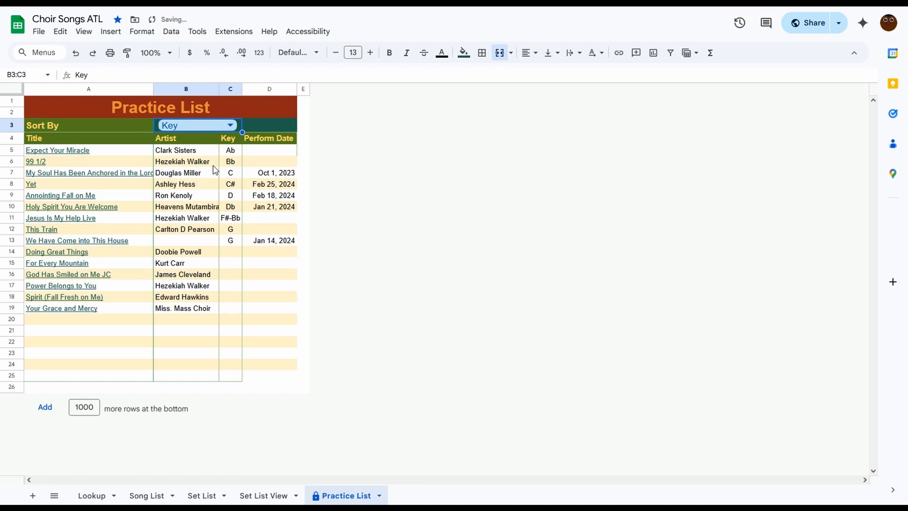
left_click(218, 127)
left_click(192, 144)
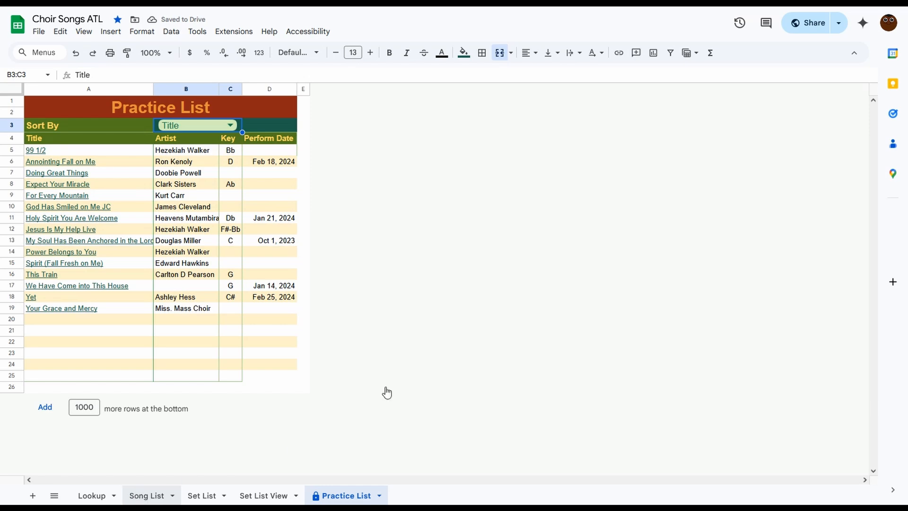
Unmark "99 1/2" for practice in the Song List and check the Practice List sheet.
left_click(478, 190)
left_click(478, 190)
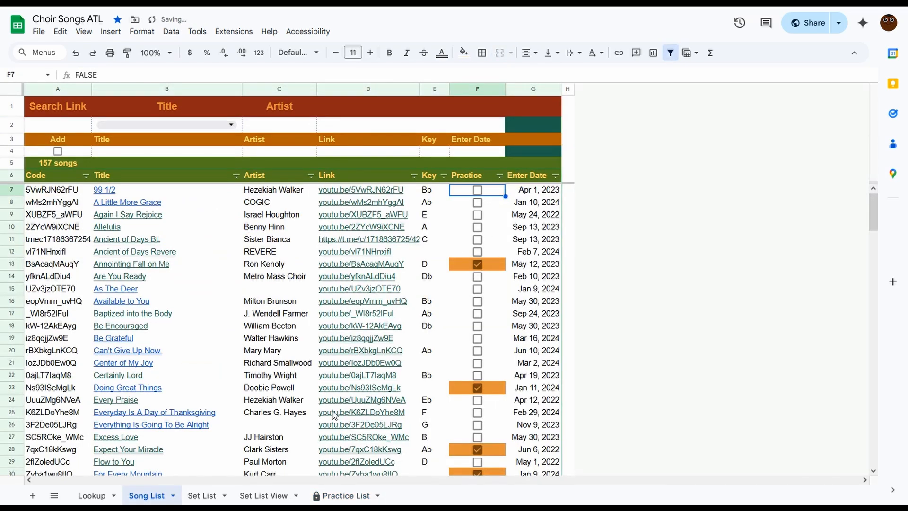
left_click(347, 495)
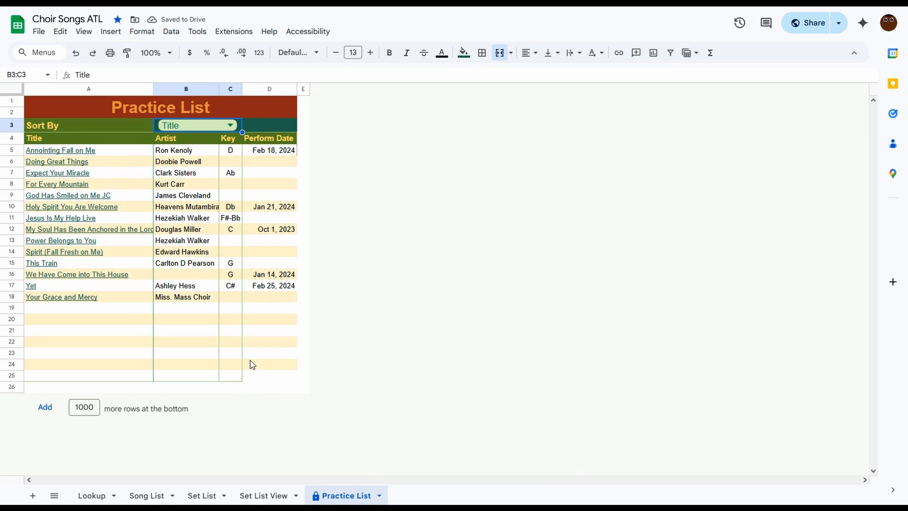
Open the Lookup sheet, review the dropped links and codes, and paste a YouTube link into the next empty Drop Songs Here cell.
left_click(92, 495)
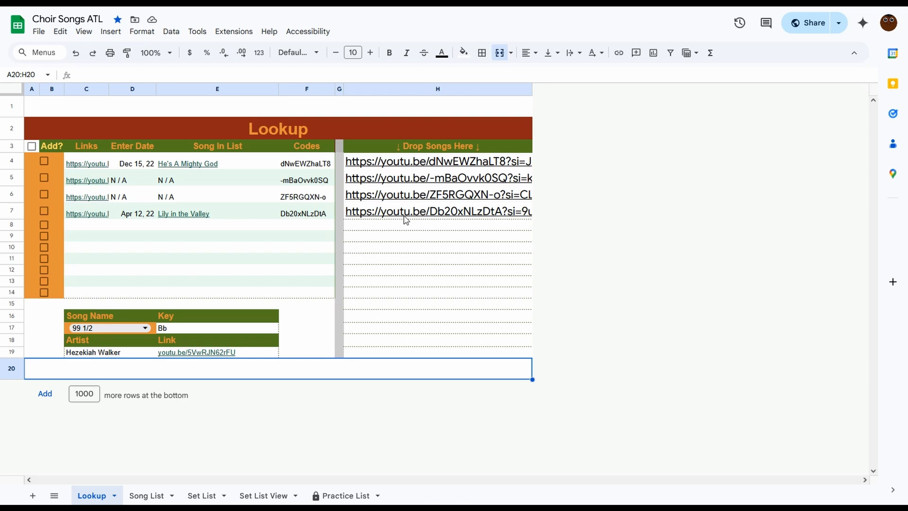
mouse_move(406, 220)
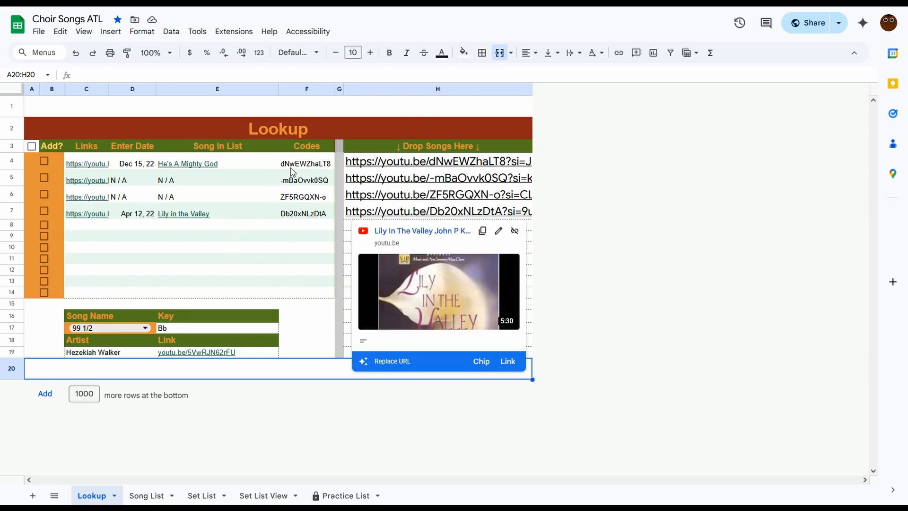
left_click_drag(297, 165, 293, 214)
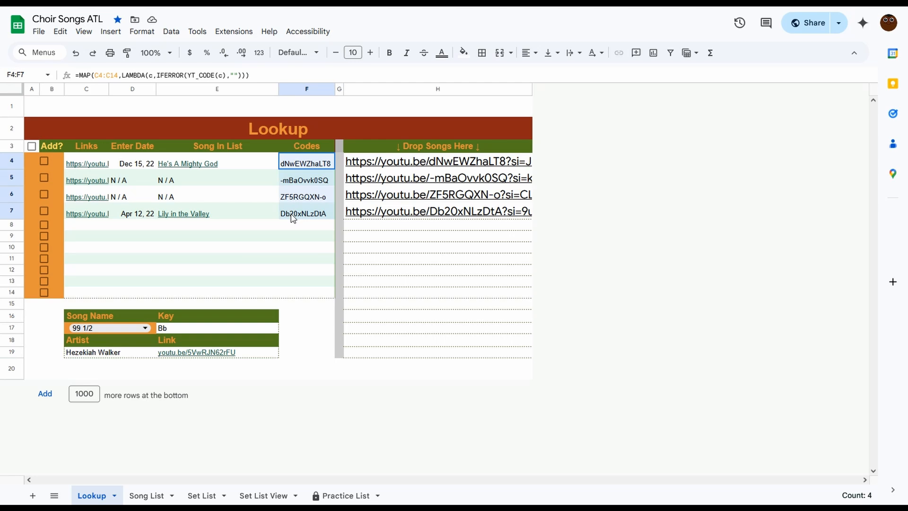
left_click(259, 201)
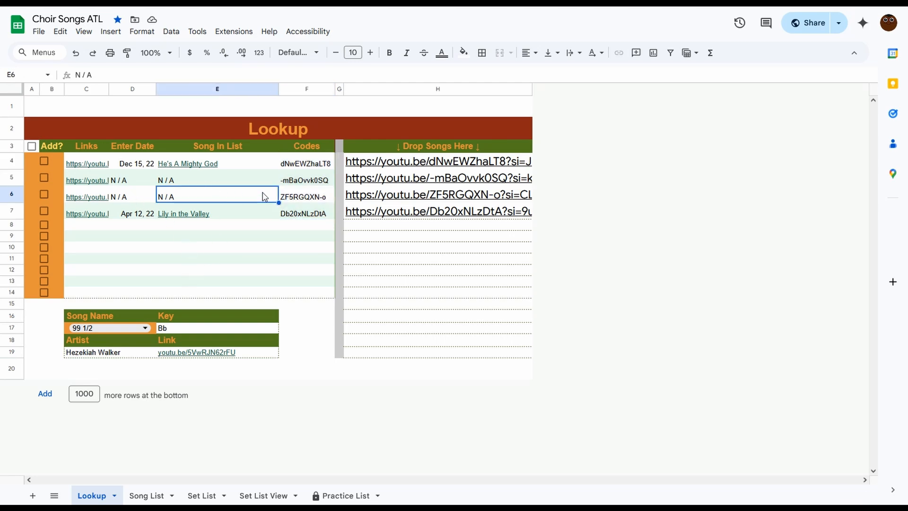
mouse_move(243, 168)
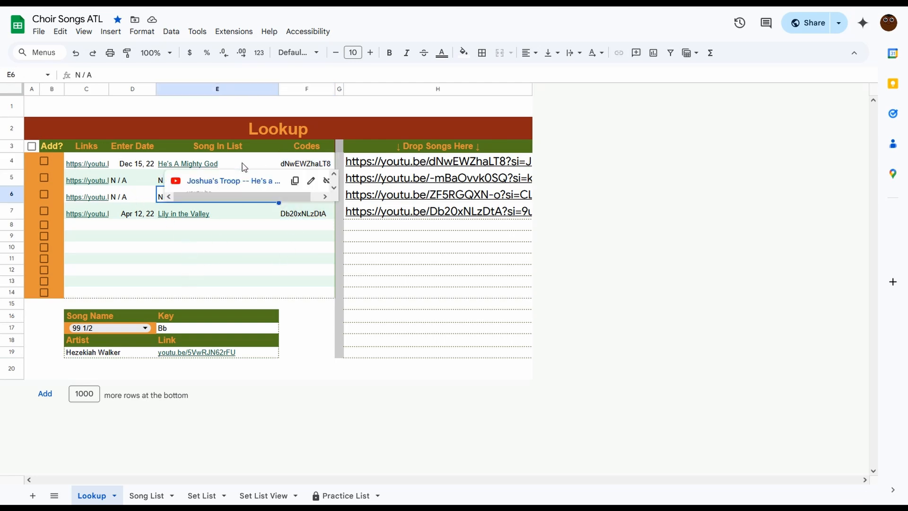
left_click(133, 248)
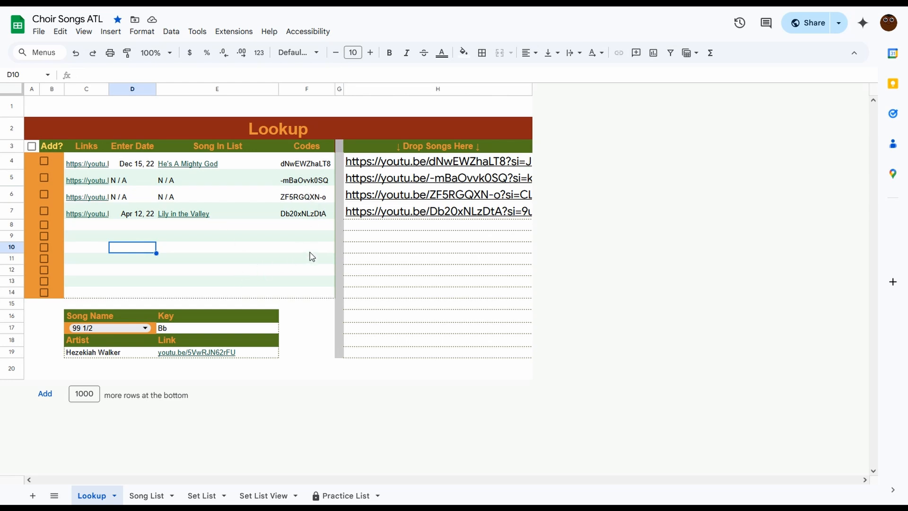
left_click(364, 228)
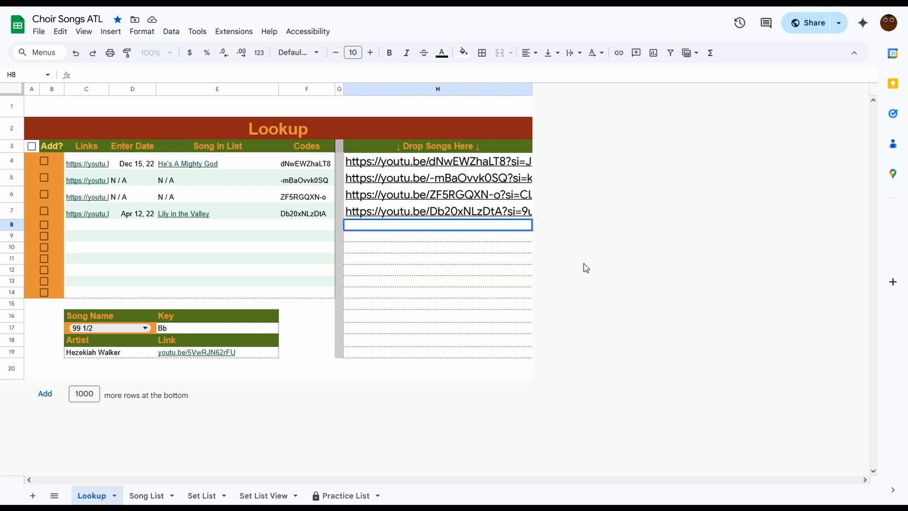
type("https://www.youtube.com/watch?v=x_bkzkO6n28&ab_channel=KirkFranklin-Topic")
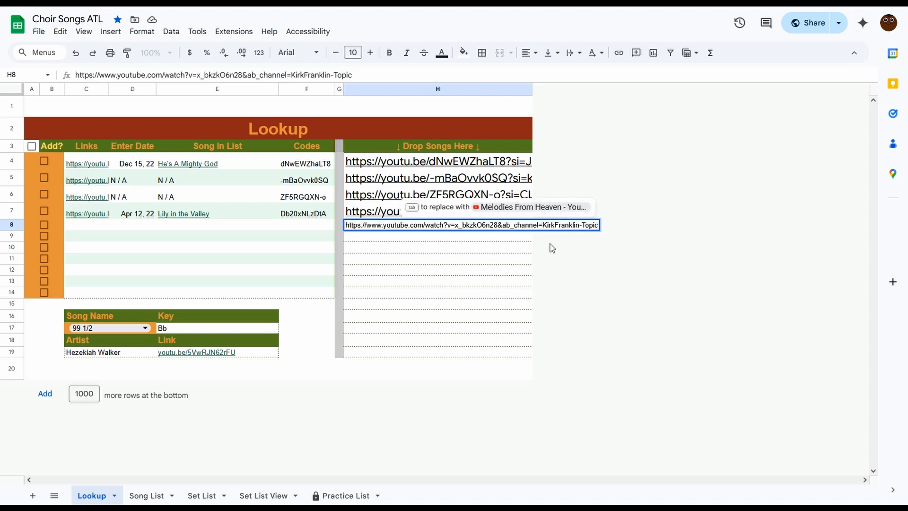
mouse_move(523, 211)
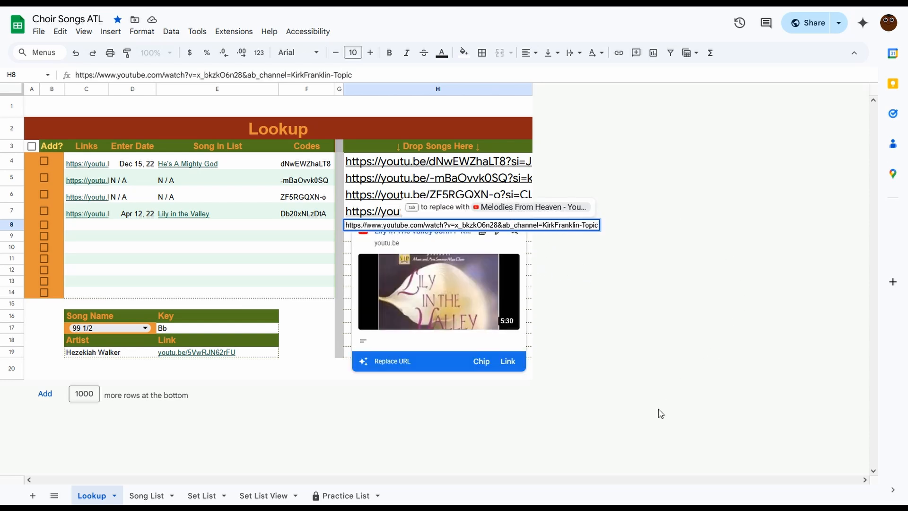
key("Return")
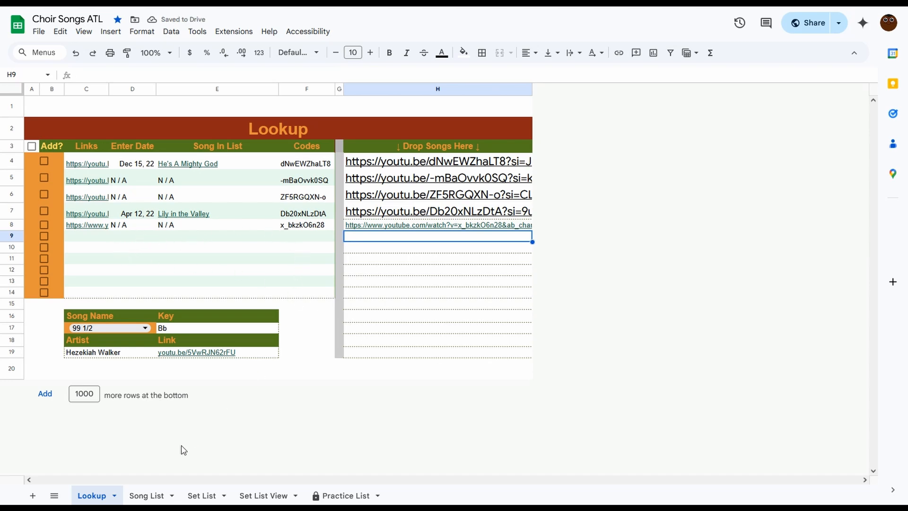
Try to search the Song List titles for "Melo" and dismiss the validation error.
left_click(152, 494)
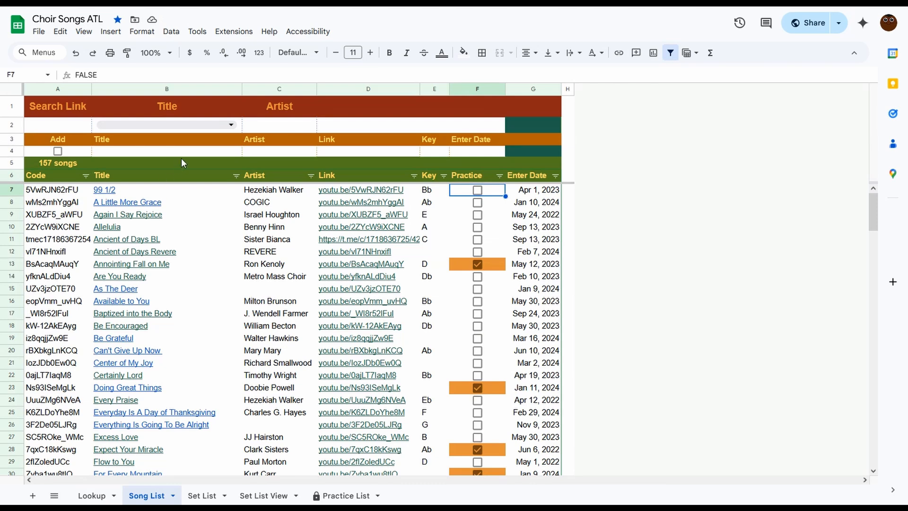
left_click(234, 125)
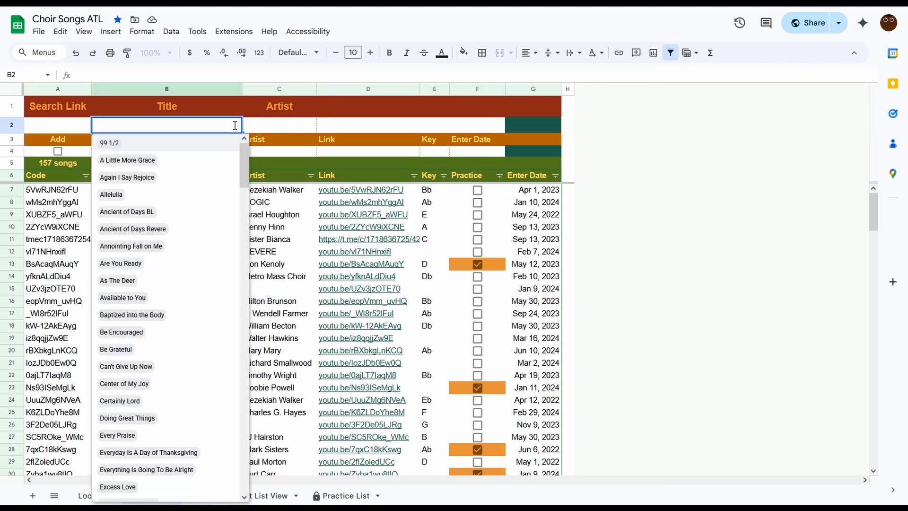
type("Melo")
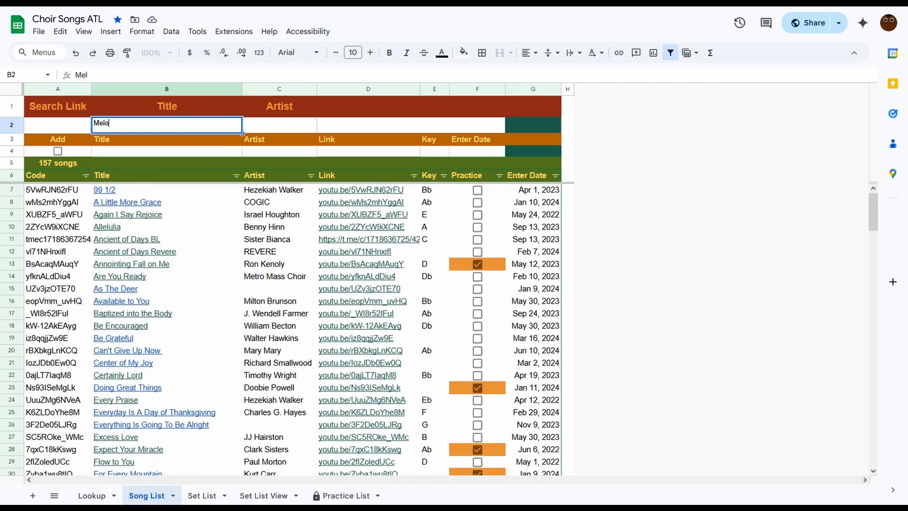
key("Return")
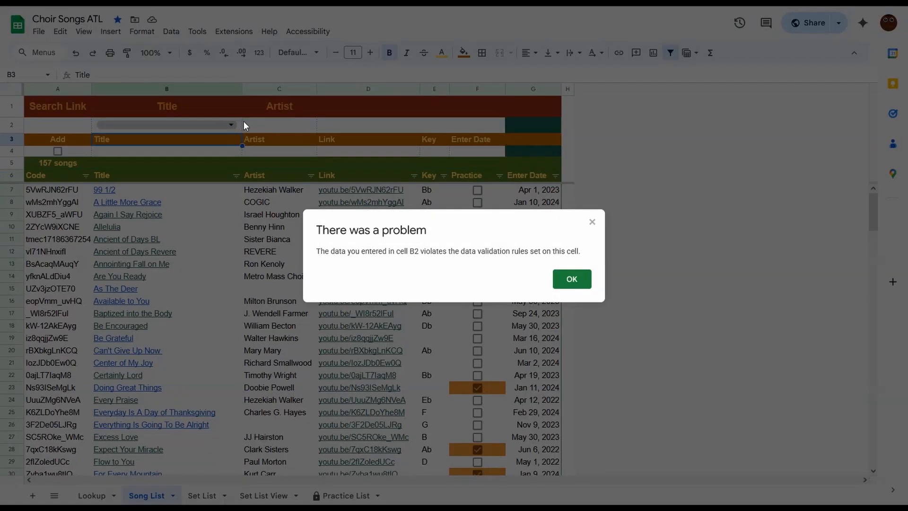
left_click(579, 281)
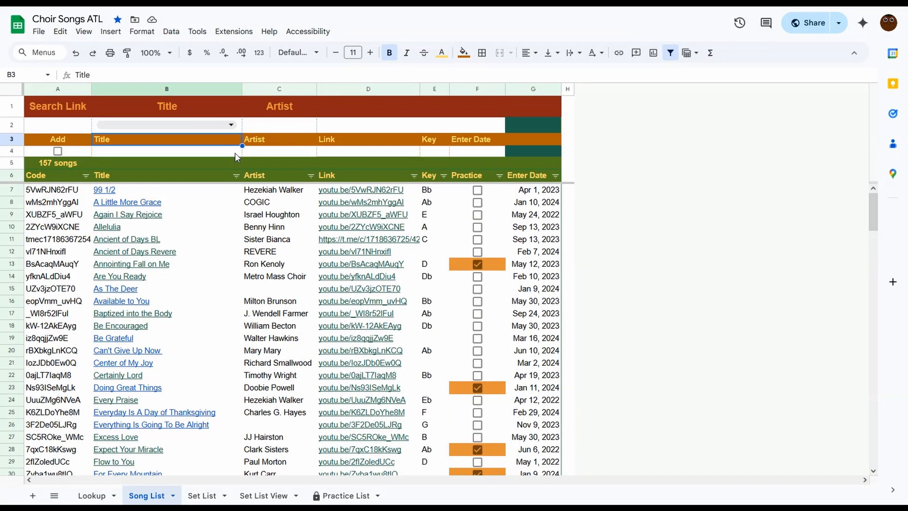
Paste the YouTube link into the Add row's Link cell and set the Artist to Kirk Franklin.
left_click(348, 154)
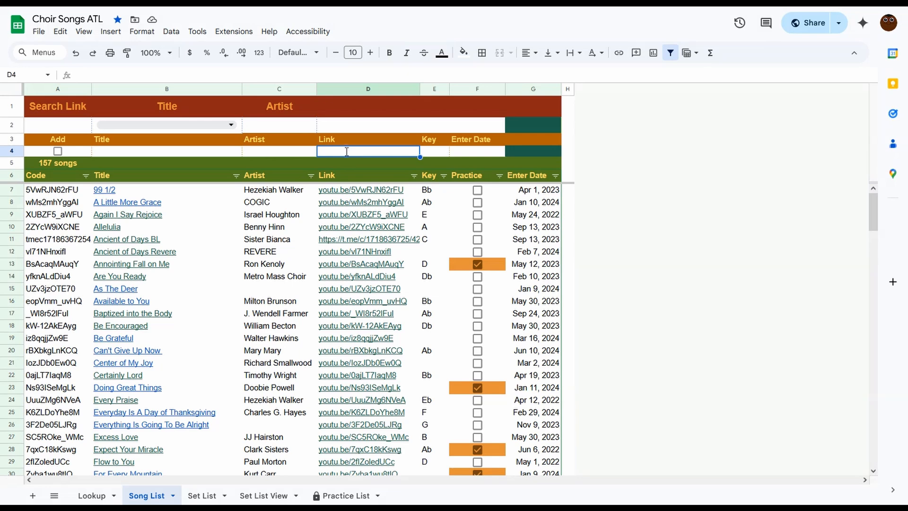
double_click(345, 151)
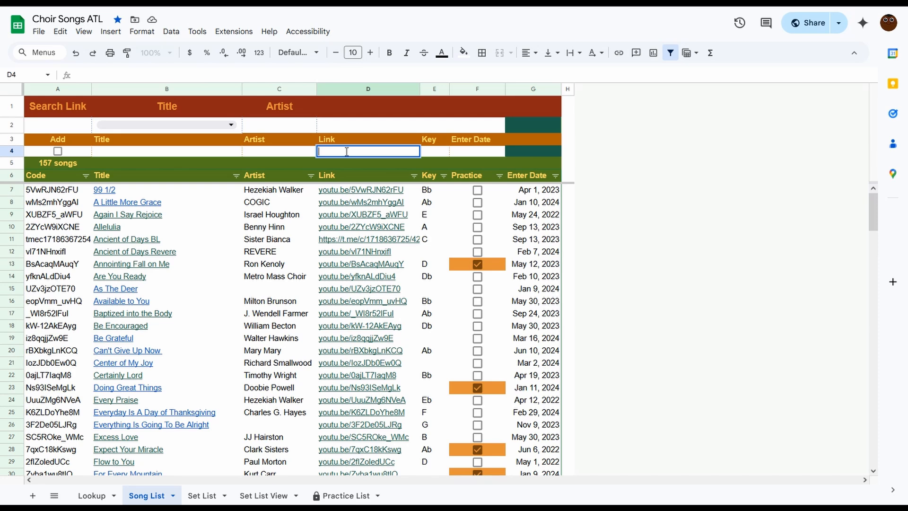
type("https://www.youtube.com/watch?v=x_bkzkO6n28&ab_channel=KirkFranklin-Topic")
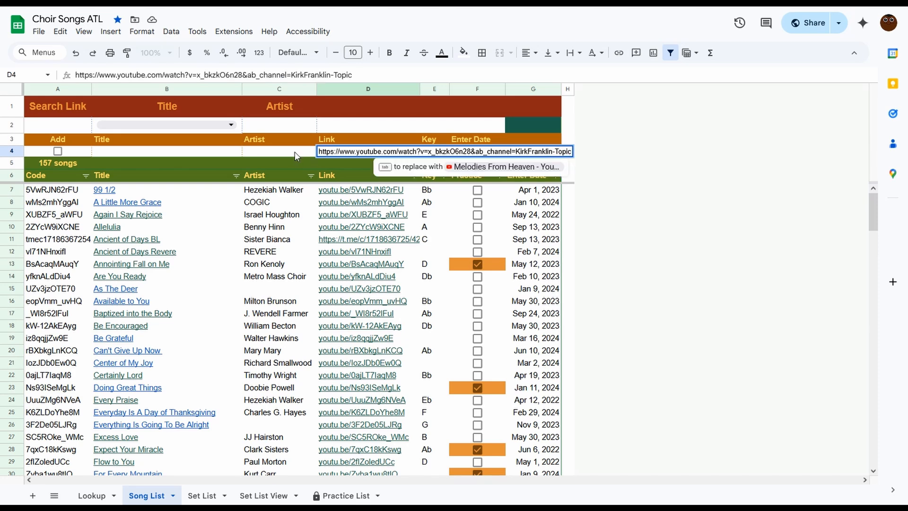
left_click(287, 152)
type("Kirk Franklin")
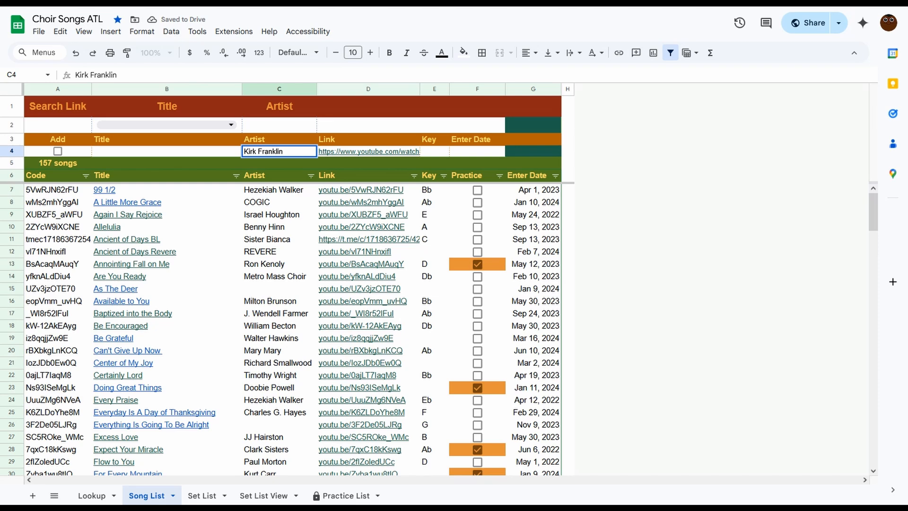
Set the new song's Title to "Melodies from Heaven" and check Add to add it to the song list.
left_click(166, 151)
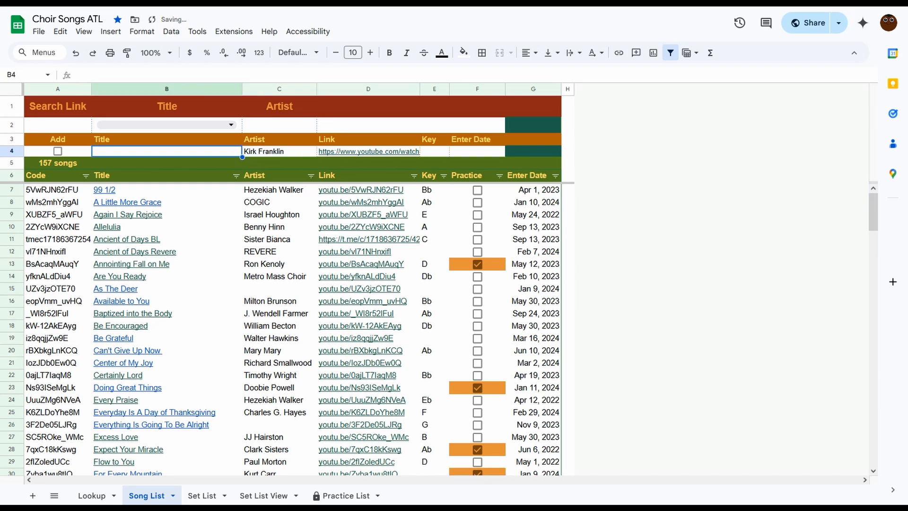
type("Melodies f")
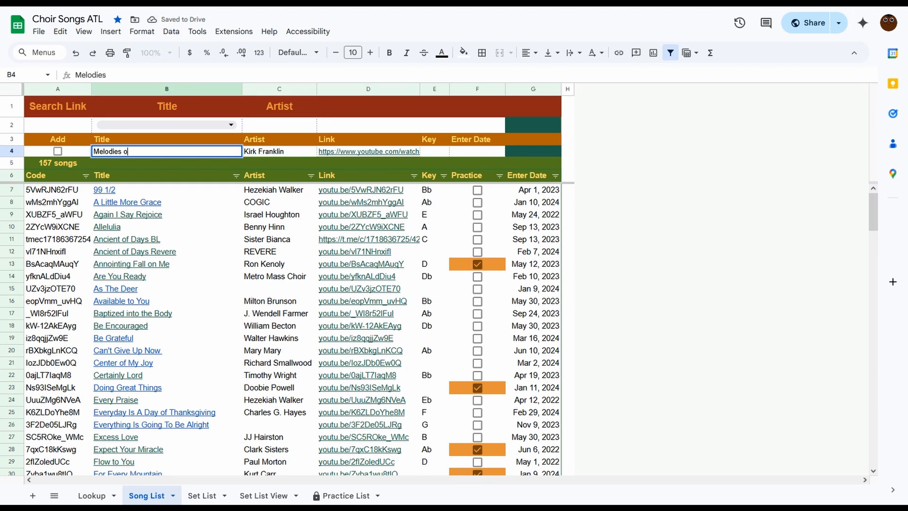
type("rom Heaven")
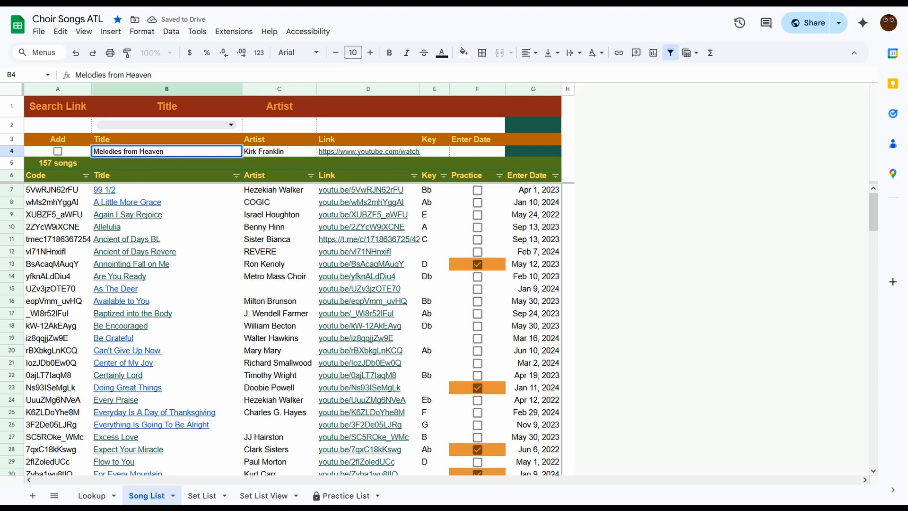
key("Return")
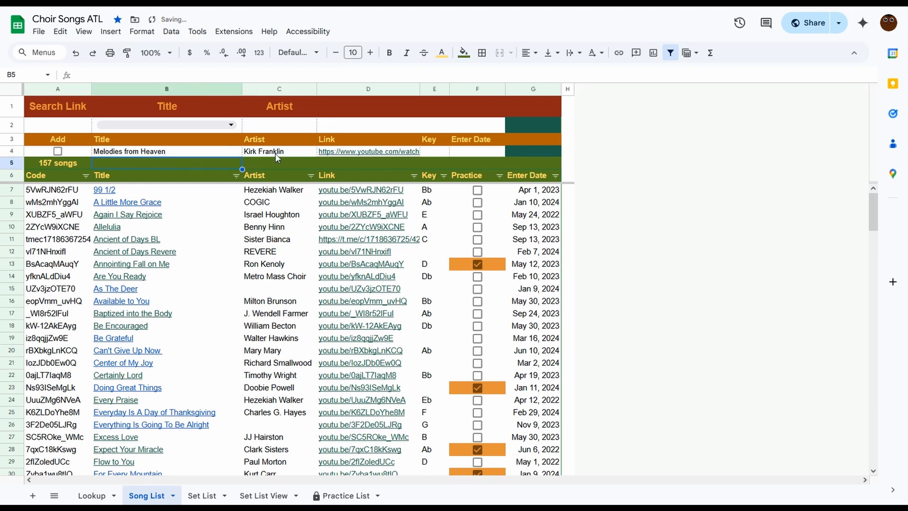
left_click(74, 154)
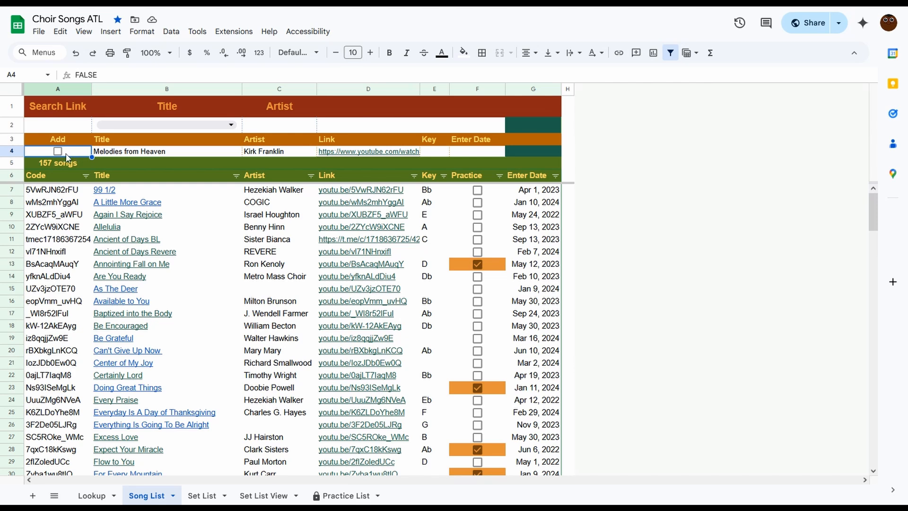
left_click(58, 152)
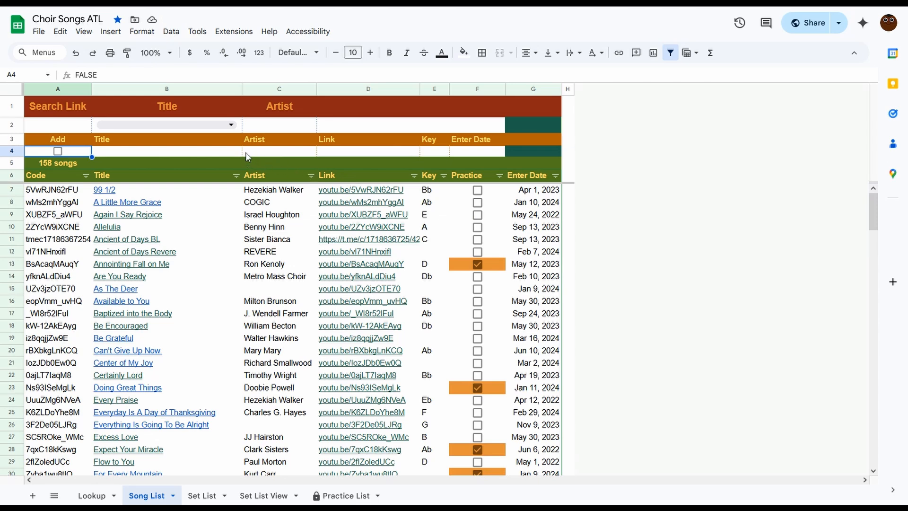
Search the titles for "Melodies from Heaven" and mark that song for practice.
left_click(239, 127)
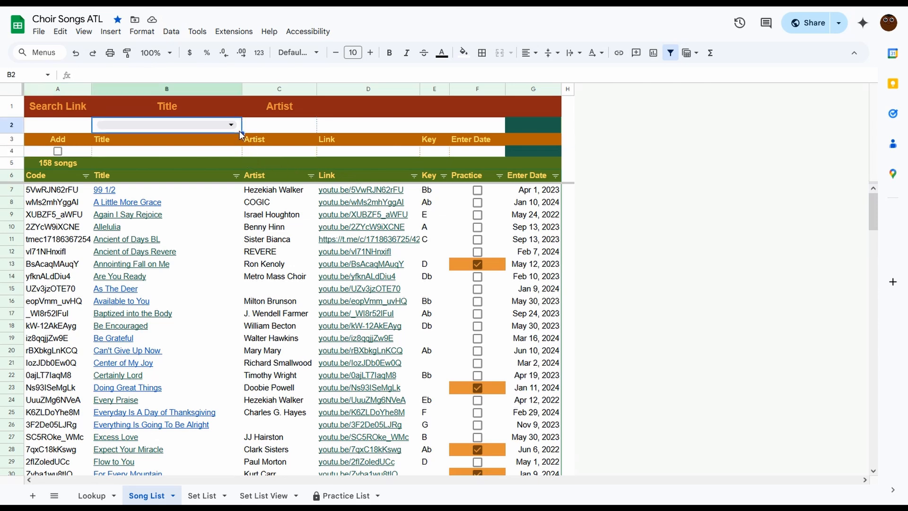
type("melod")
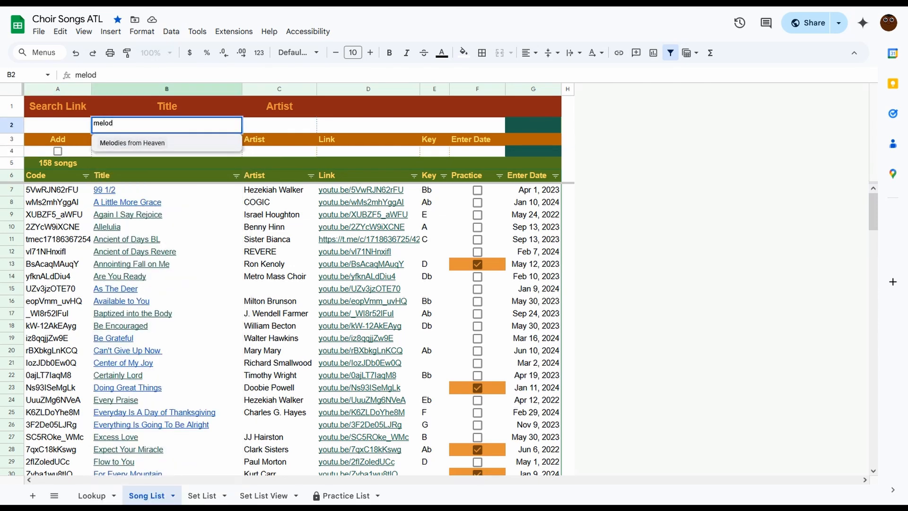
key("Tab")
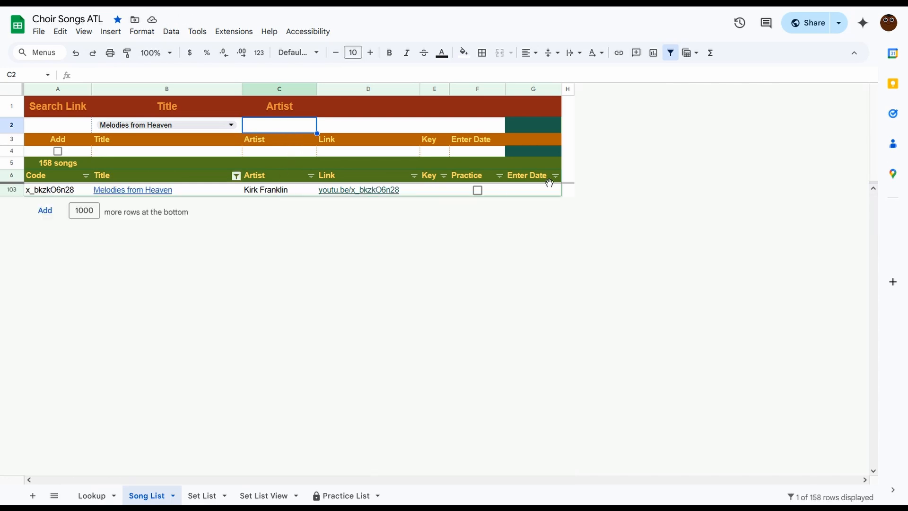
left_click(478, 191)
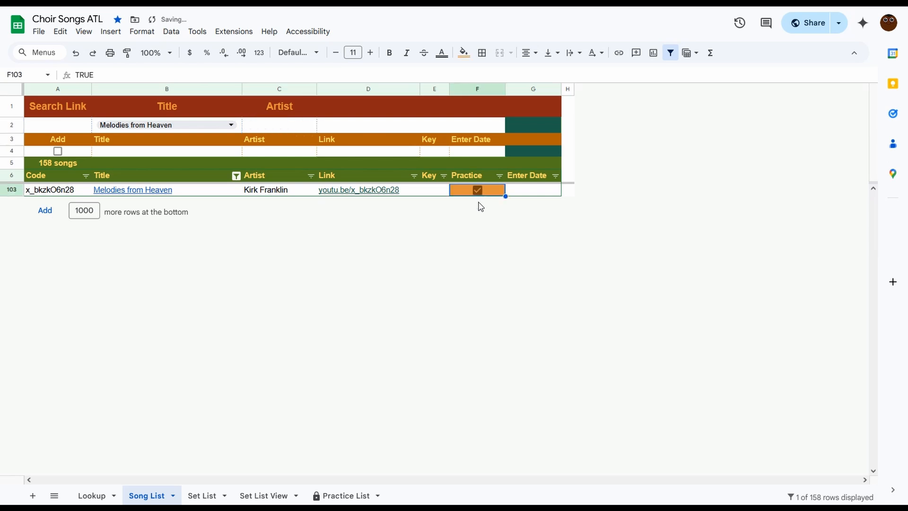
Set the new Melodies from Heaven song's Enter Date to 3/18/2025 in the Song List.
left_click(93, 494)
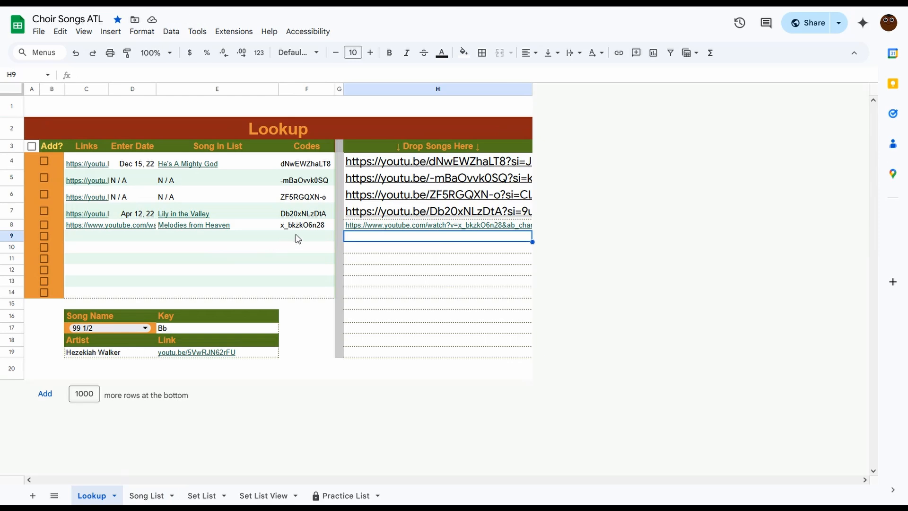
left_click(149, 497)
left_click(532, 191)
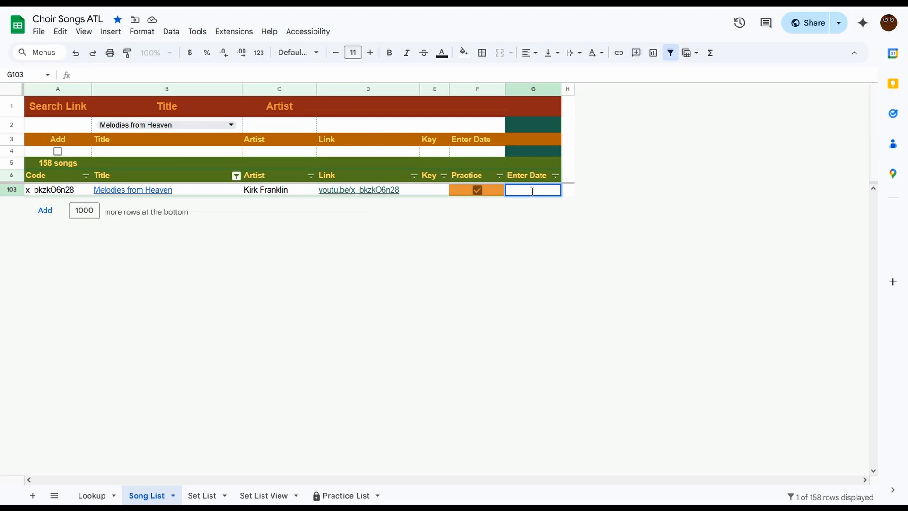
type("3/18/2025")
key("Return")
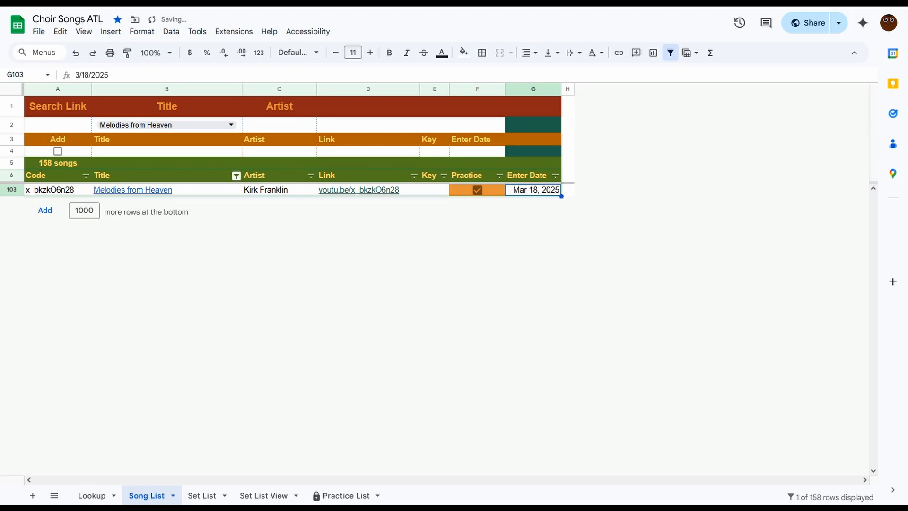
left_click(631, 198)
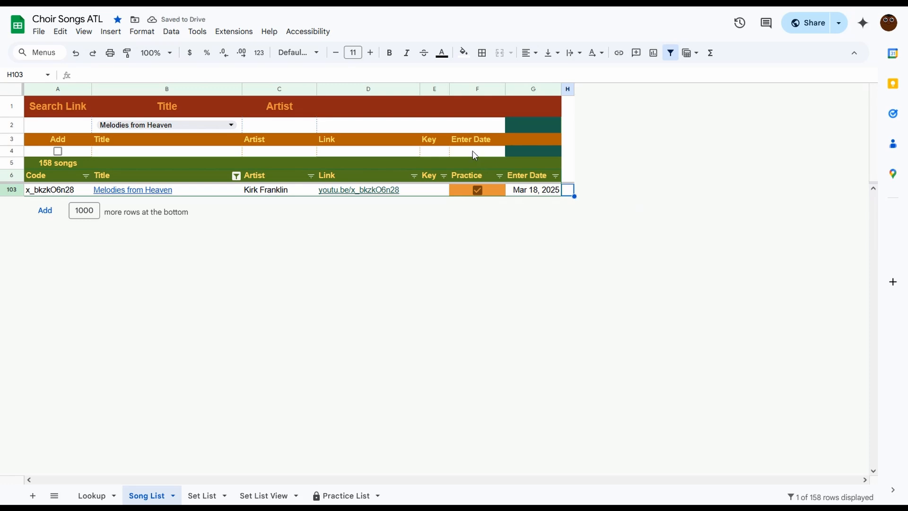
In the Set List add row, set the Title to Melodies from Heaven and the Song Type to Choir (Y).
left_click(203, 495)
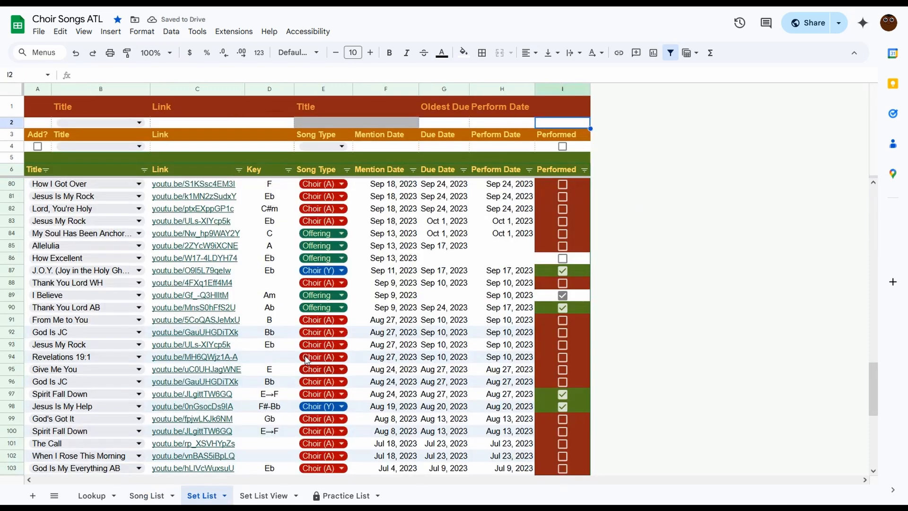
left_click(140, 123)
left_click(159, 125)
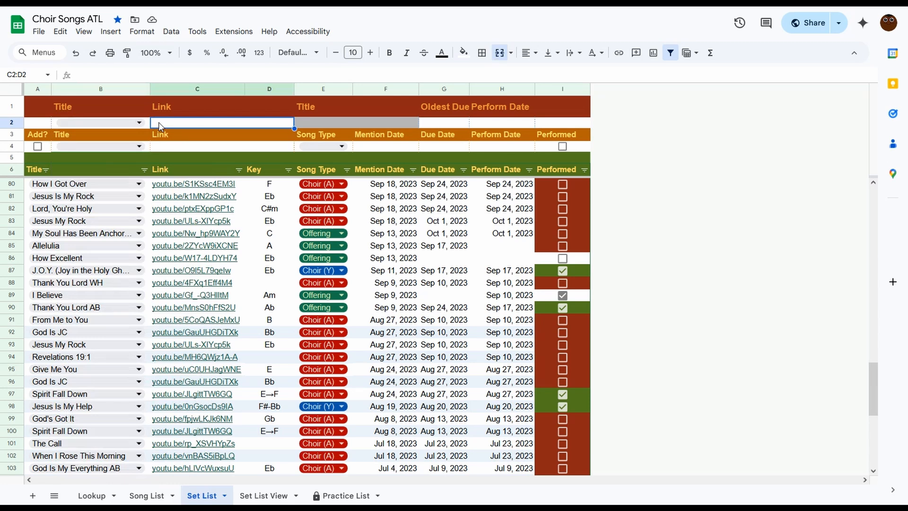
left_click(138, 146)
type("melod")
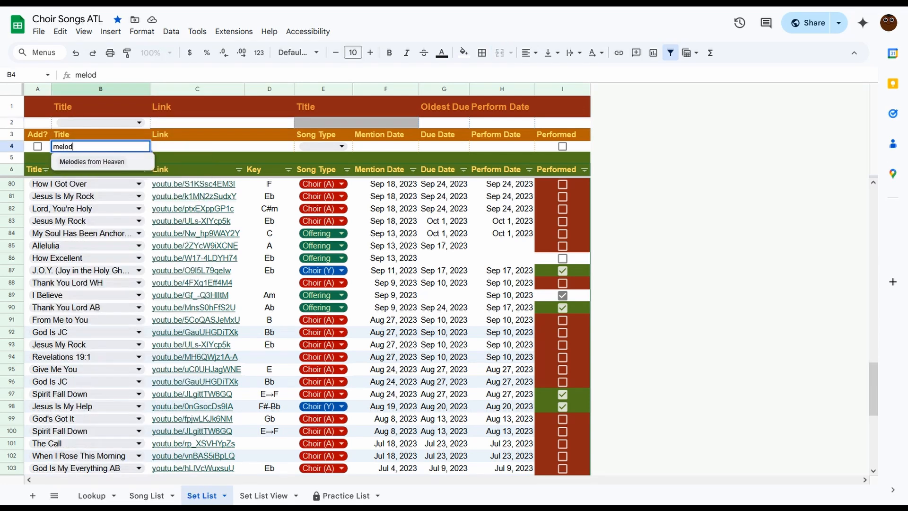
key("Tab")
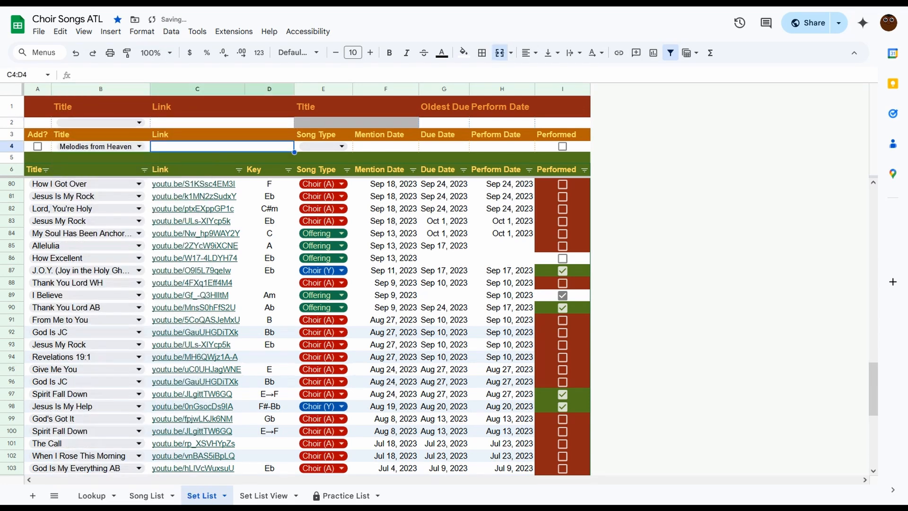
left_click(324, 146)
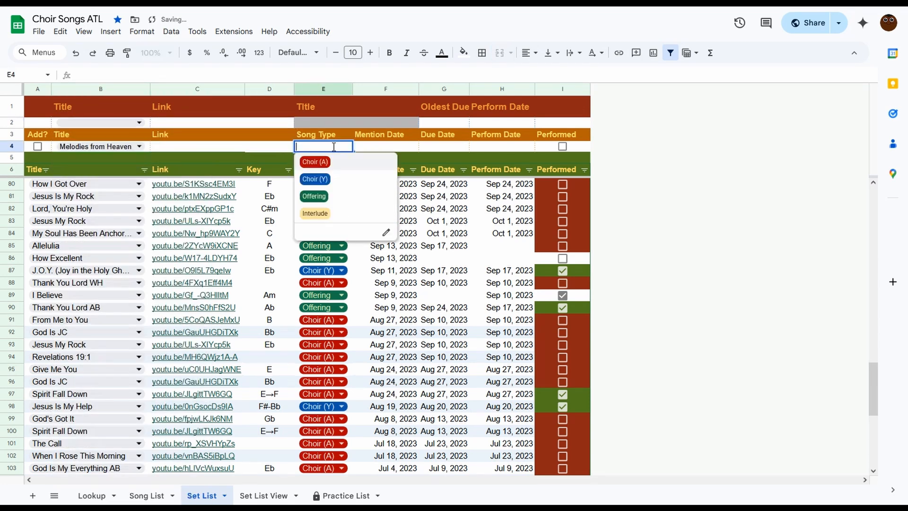
left_click(326, 178)
Set the add row's Mention Date to March 18, 2025 and Due Date to March 22, 2025.
double_click(378, 144)
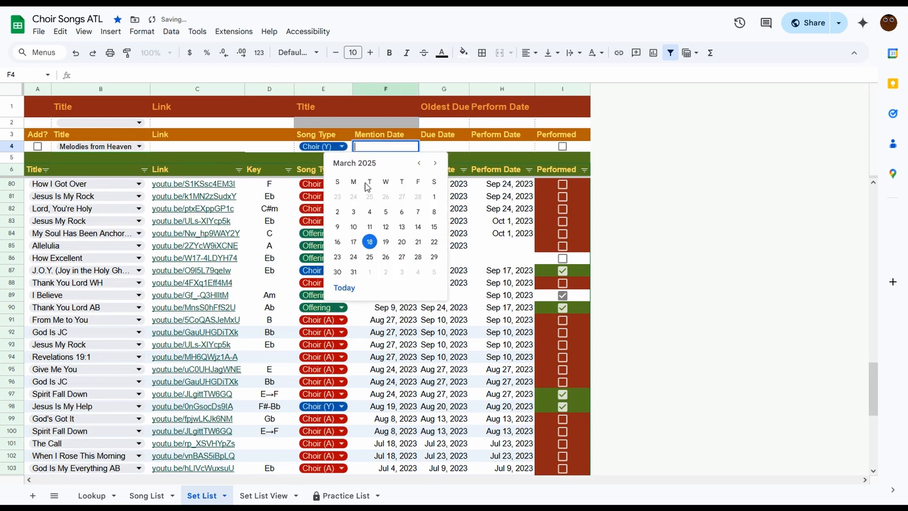
left_click(370, 242)
left_click(435, 145)
double_click(435, 145)
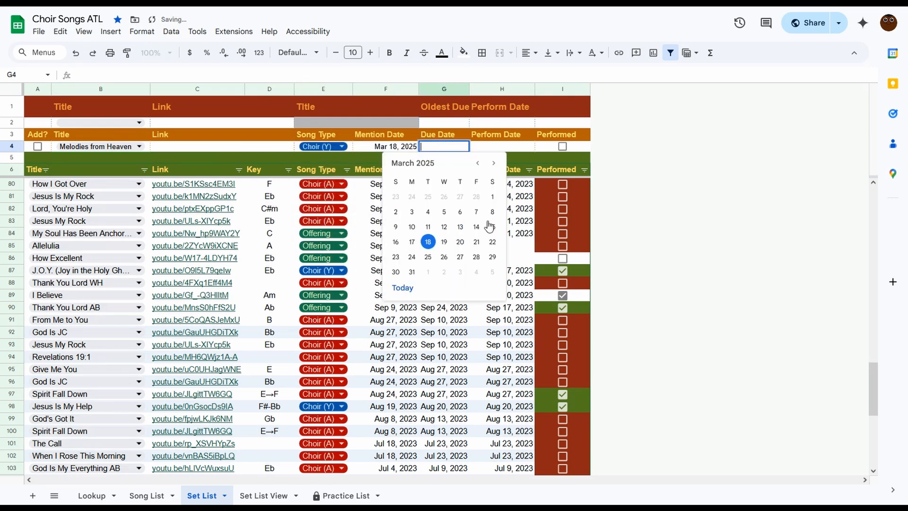
left_click(494, 241)
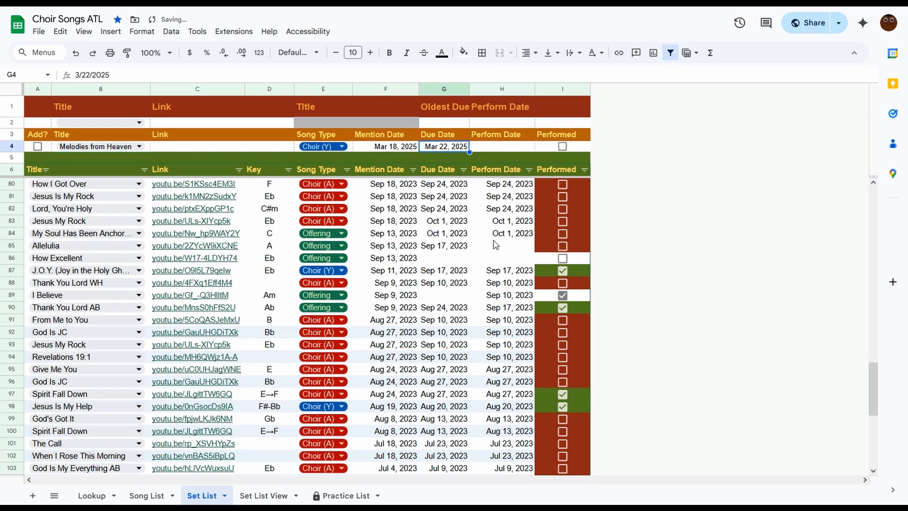
Set the Perform Date to March 23, 2025 and check Add? to add the song to the set list.
double_click(502, 147)
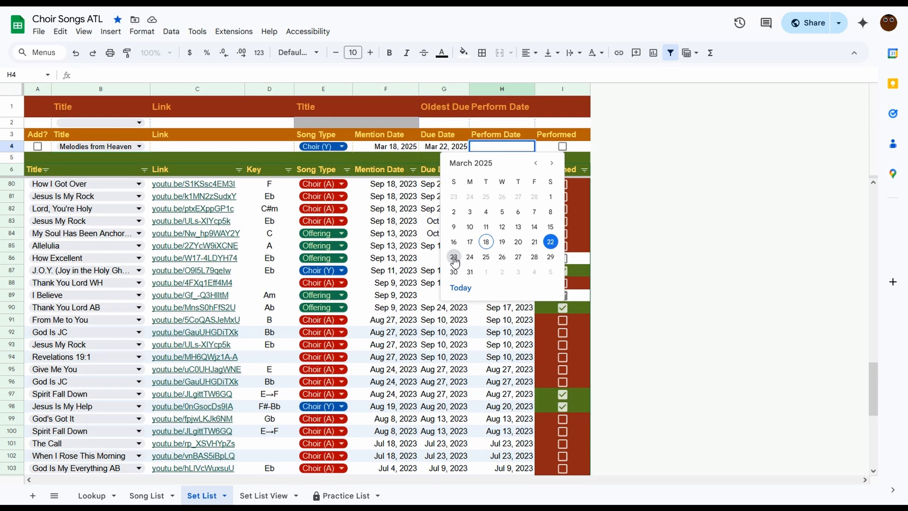
left_click(454, 260)
left_click(587, 158)
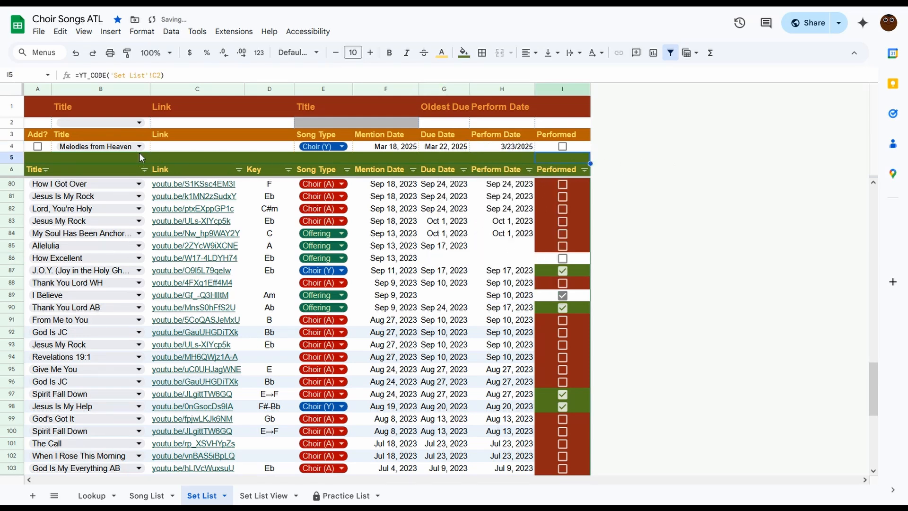
left_click(38, 147)
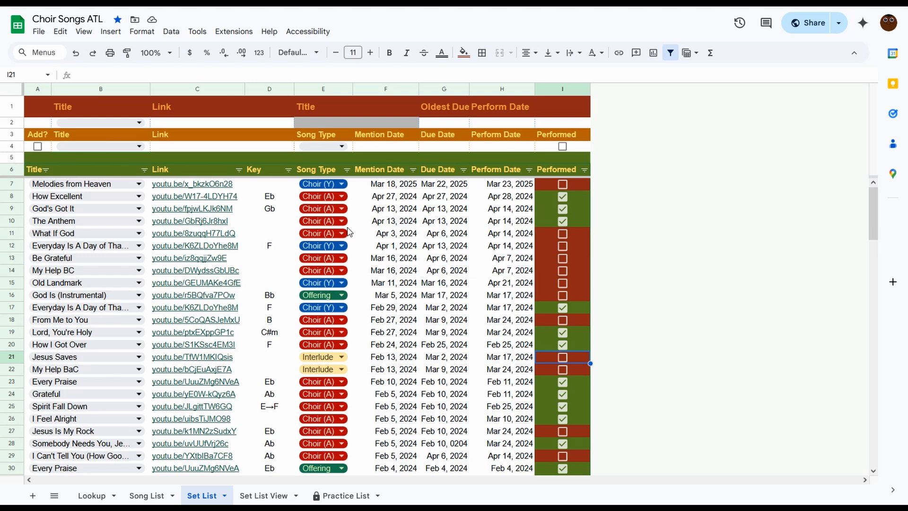
Search the set list by pasting the YouTube link into the Link search, then clear the search.
double_click(164, 122)
key("ctrl+v")
key("Return")
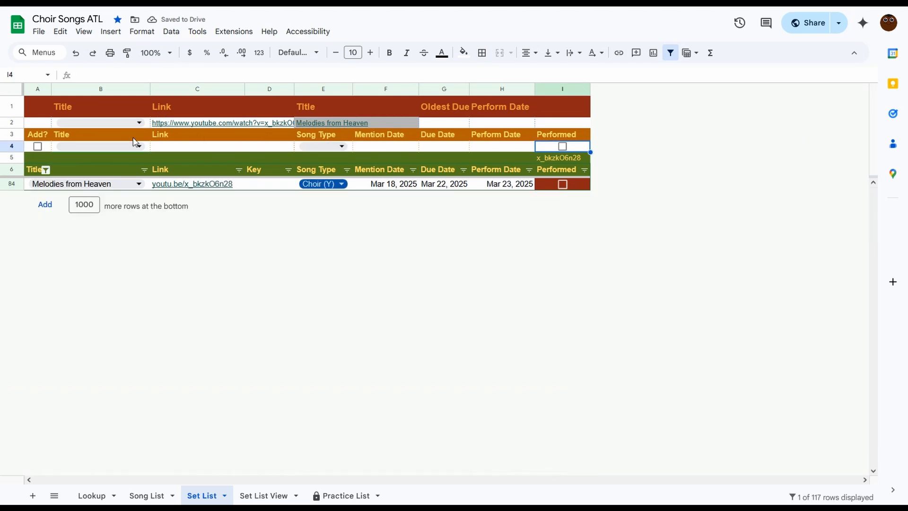
left_click(258, 125)
key("Delete")
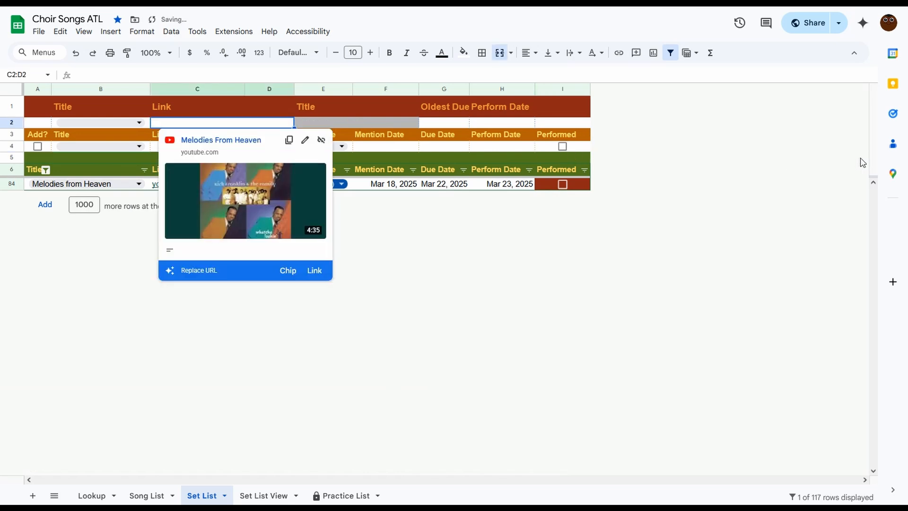
left_click(515, 125)
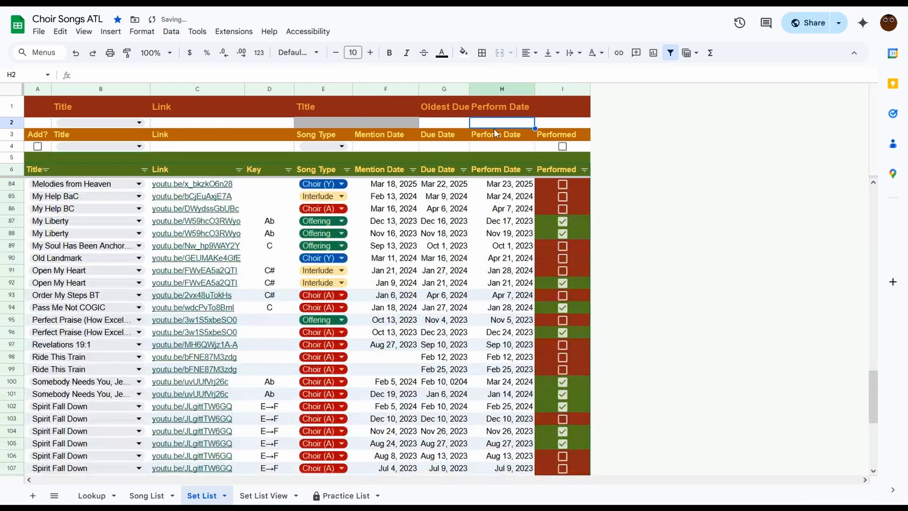
View the new song on the Set List View and Practice List sheets.
left_click(264, 496)
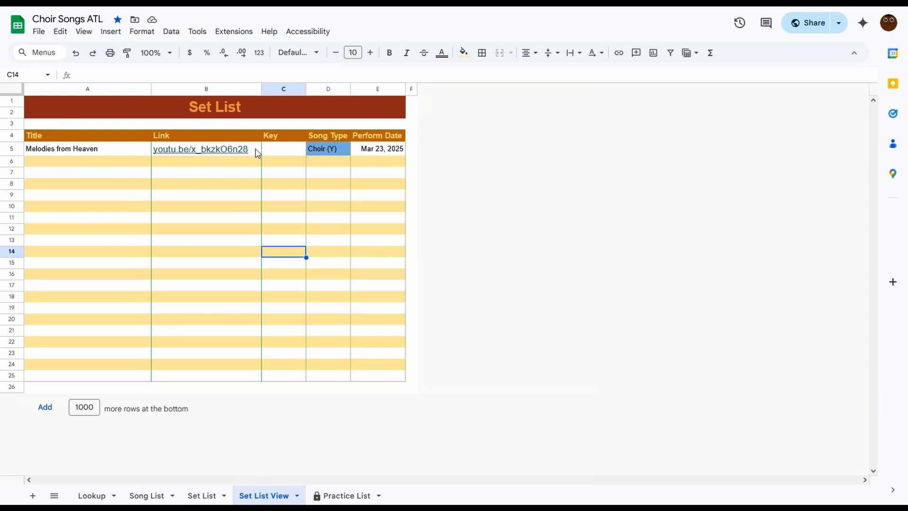
left_click(374, 239)
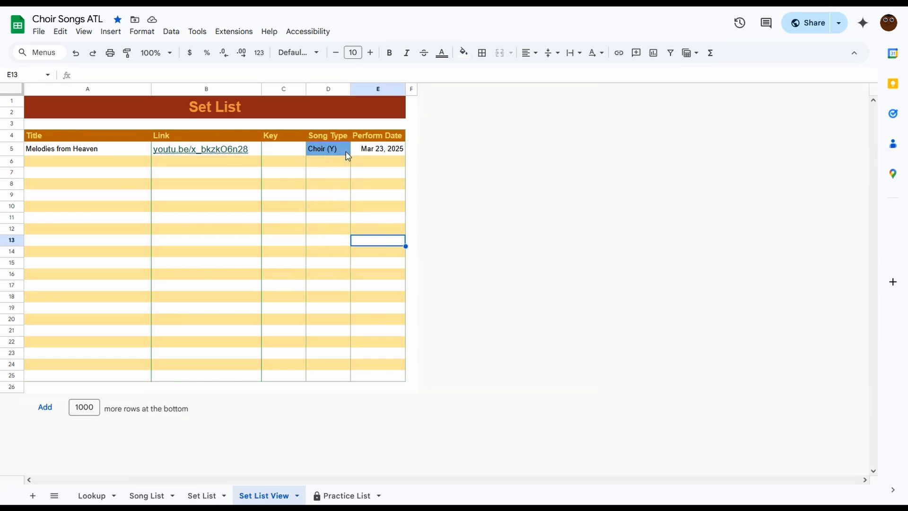
left_click(390, 152)
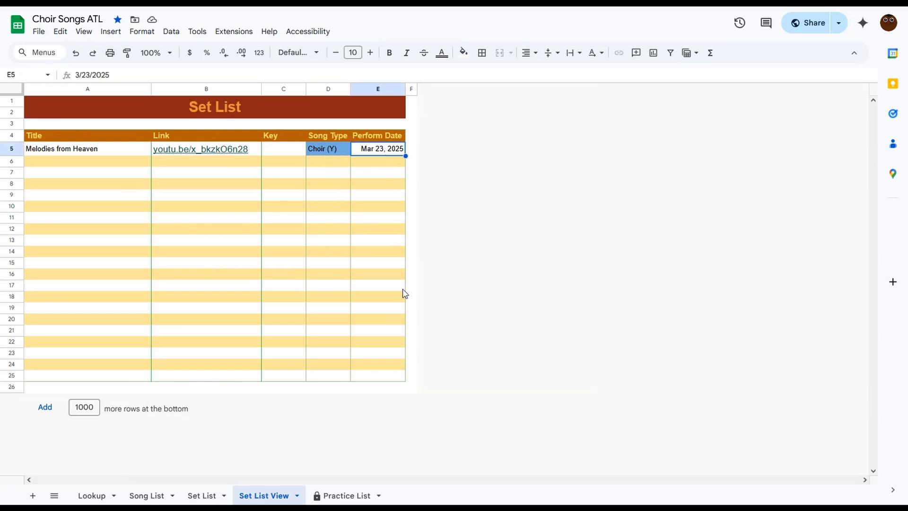
left_click(348, 496)
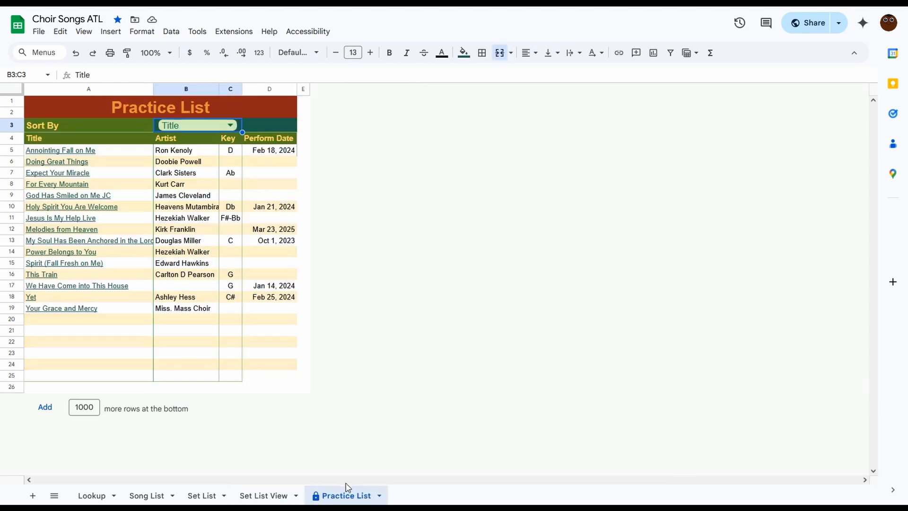
left_click(202, 231)
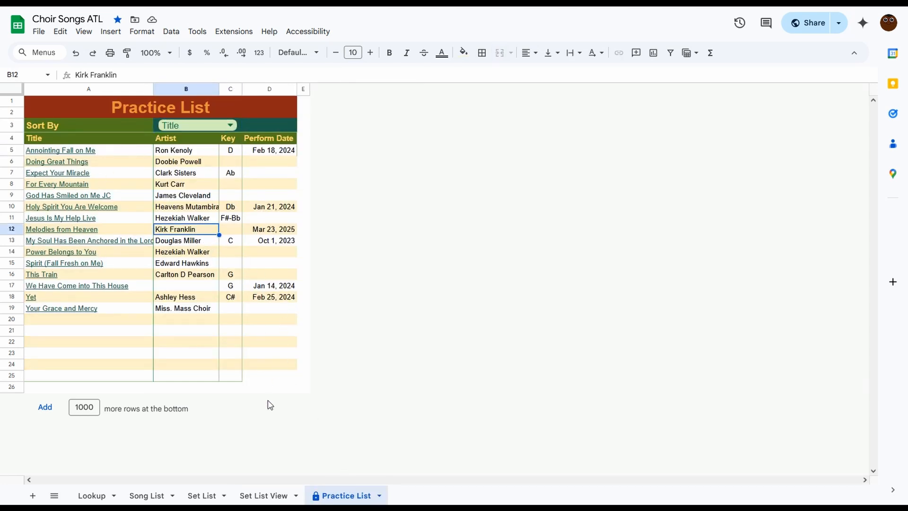
Delete the Melodies from Heaven row from the Song List.
left_click(154, 496)
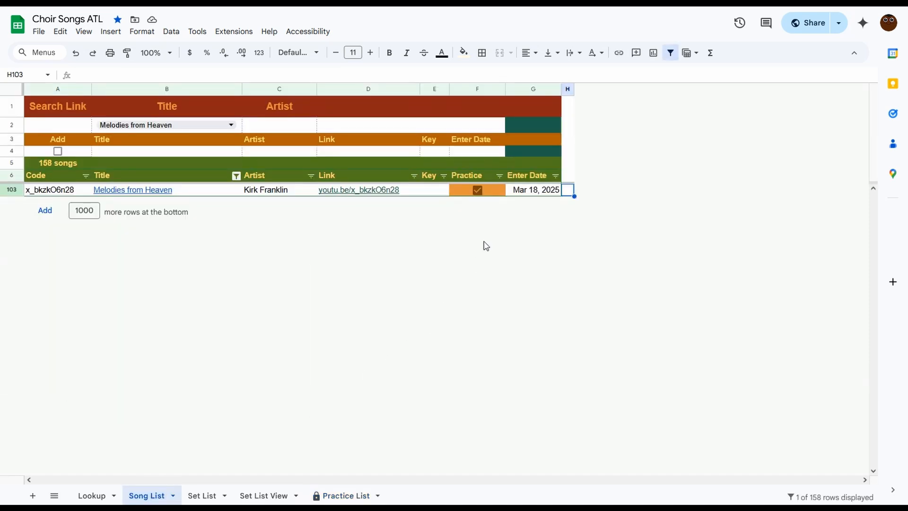
key("shift+space")
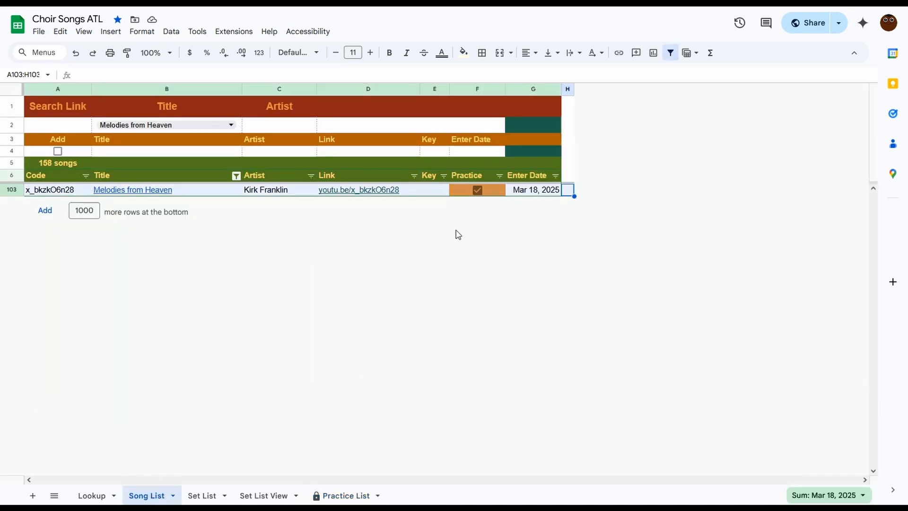
key("ctrl+minus")
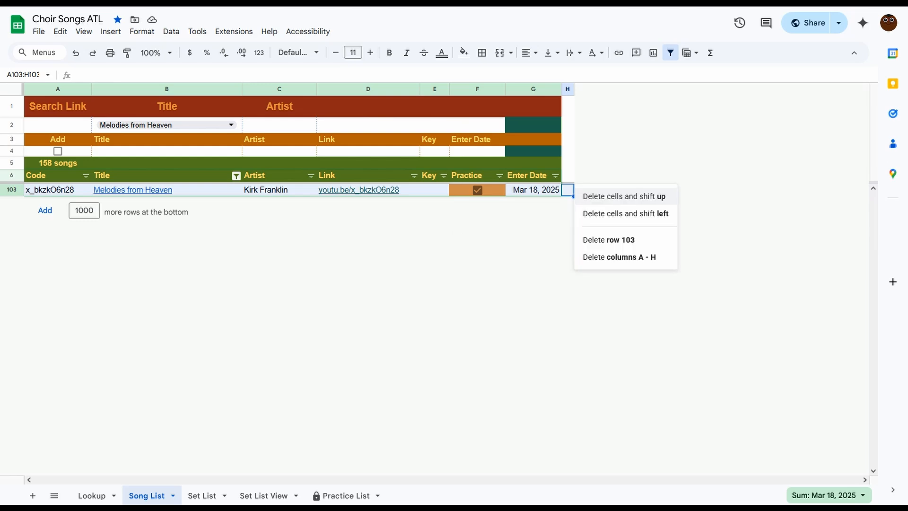
key("Escape")
key("shift+space")
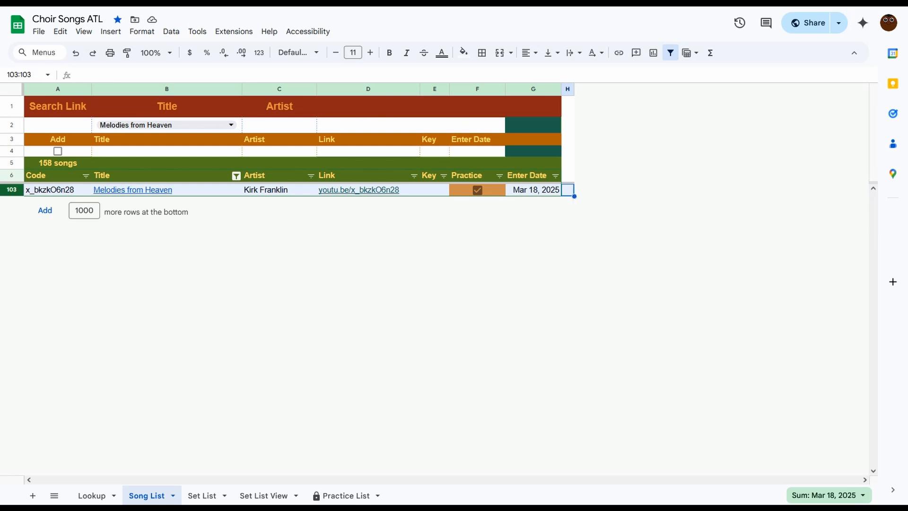
key("ctrl+minus")
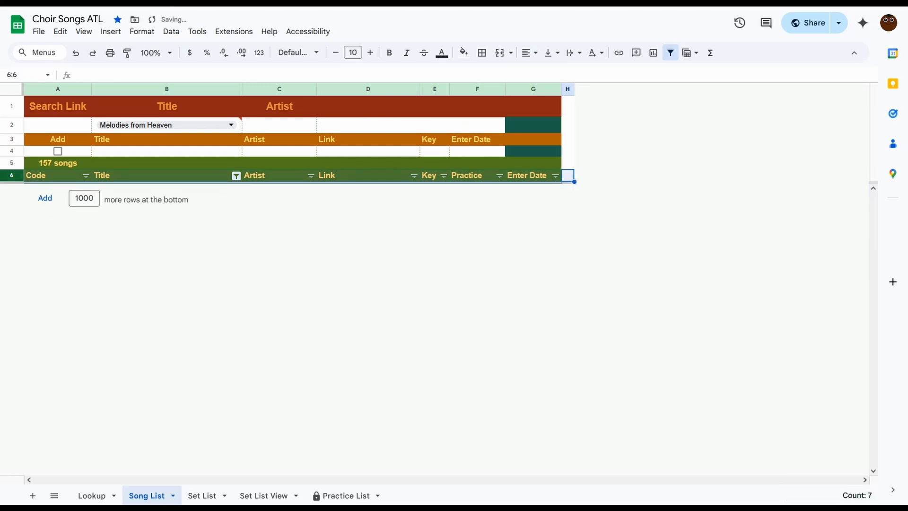
Delete the Melodies from Heaven row from the Set List.
left_click(201, 495)
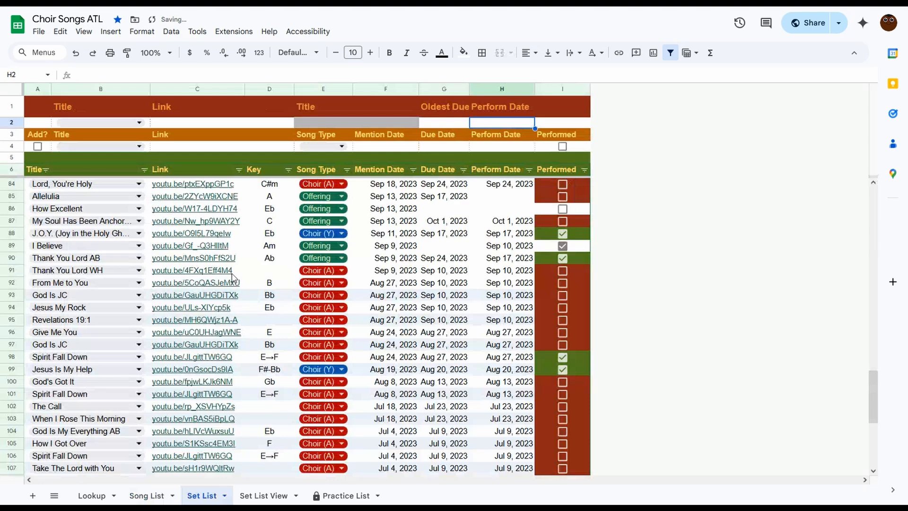
left_click(268, 234)
scroll(284, 198, "up", 20)
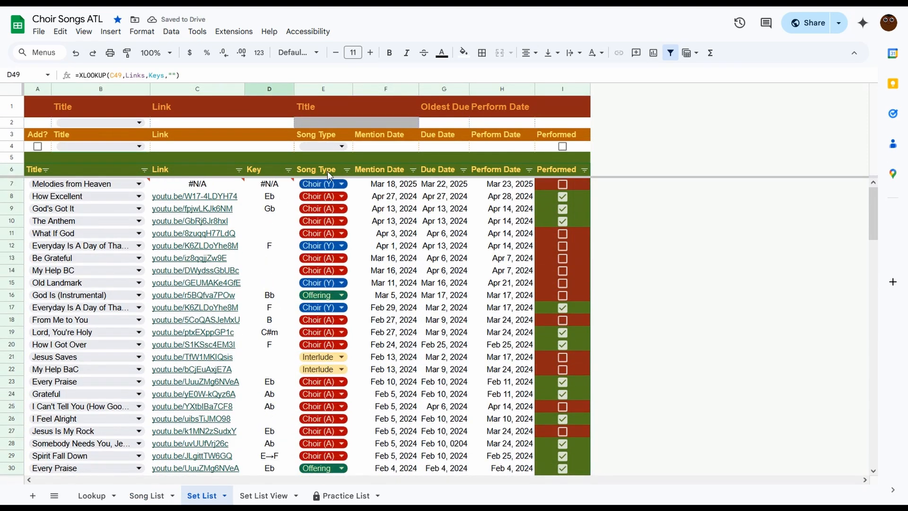
left_click(416, 187)
key("shift+space")
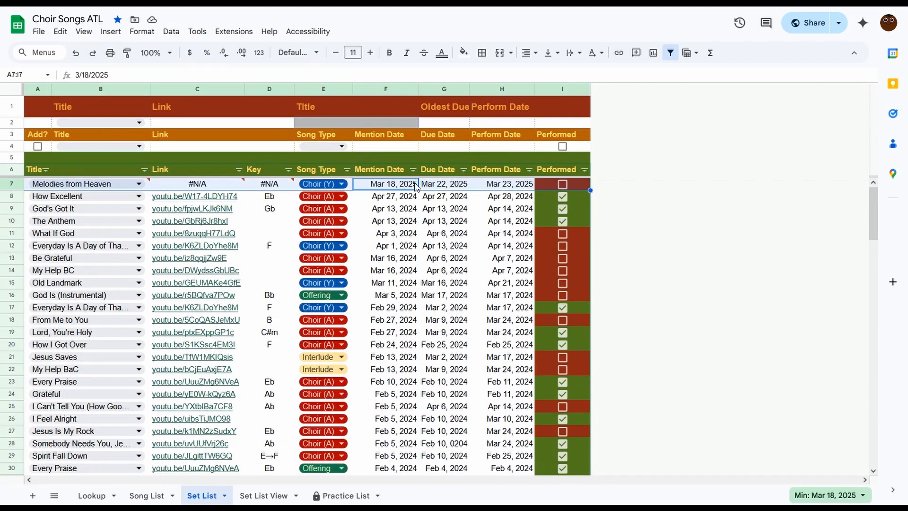
key("ctrl+alt+minus")
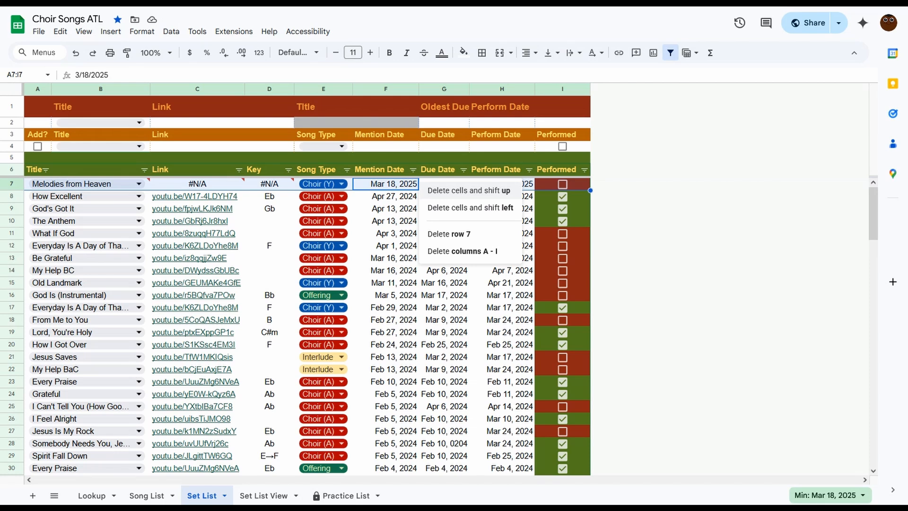
key("Escape")
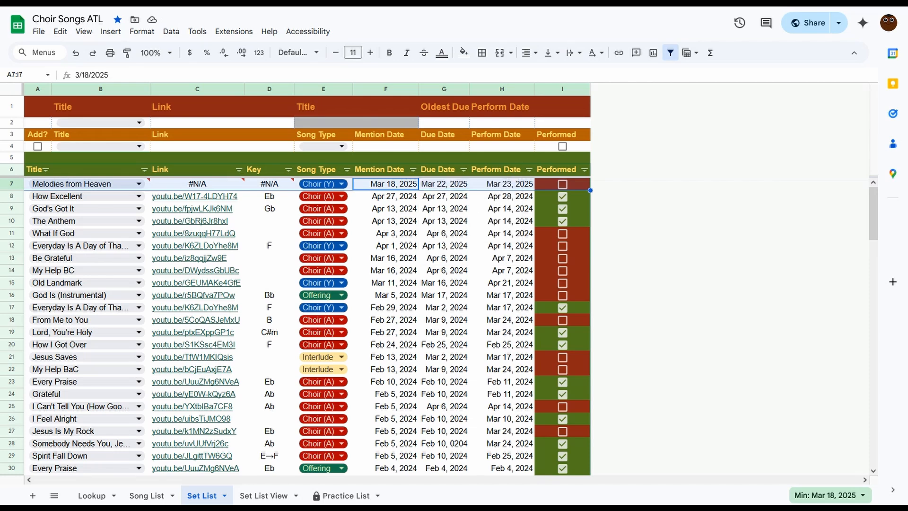
key("shift+space")
key("ctrl+alt+minus")
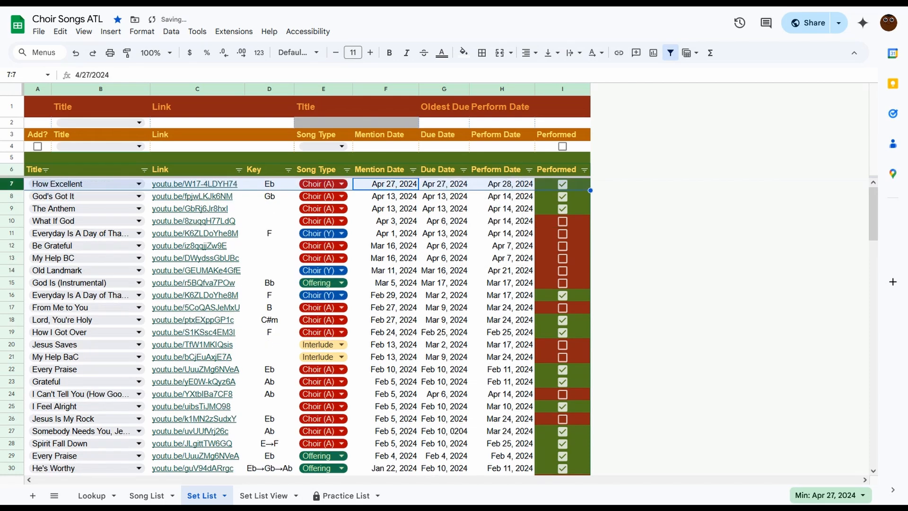
left_click(416, 193)
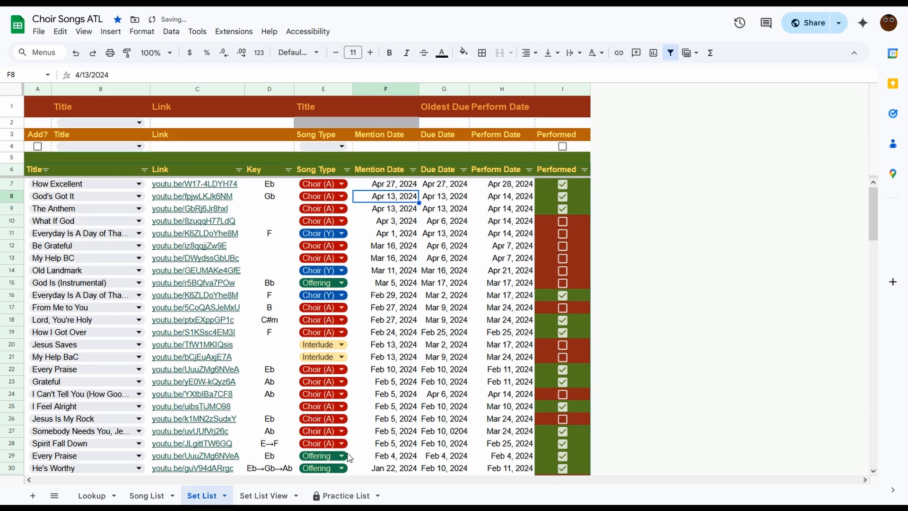
Review the Set List View and Practice List sheets after the deletions.
left_click(283, 497)
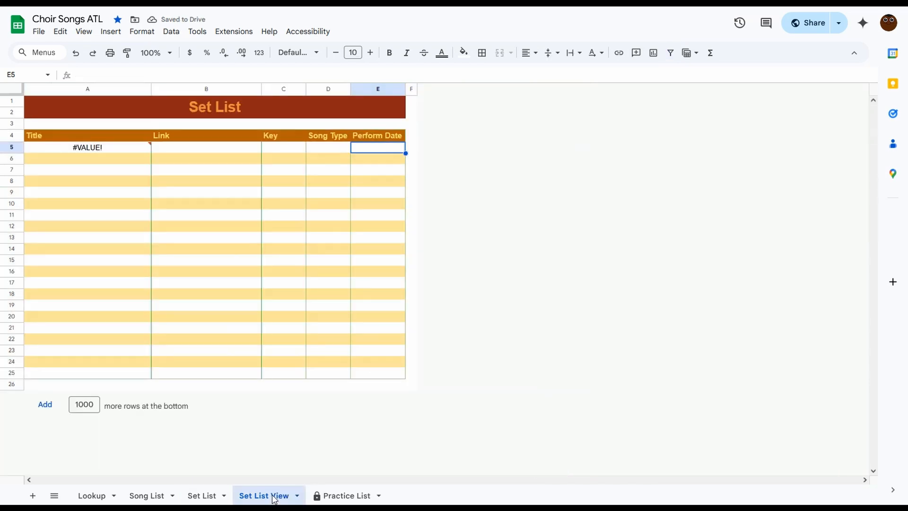
left_click(343, 495)
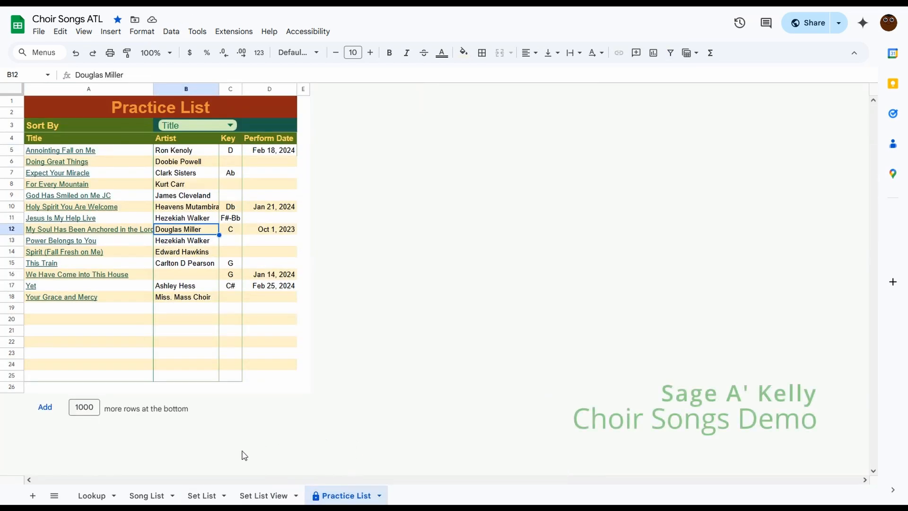
left_click(145, 493)
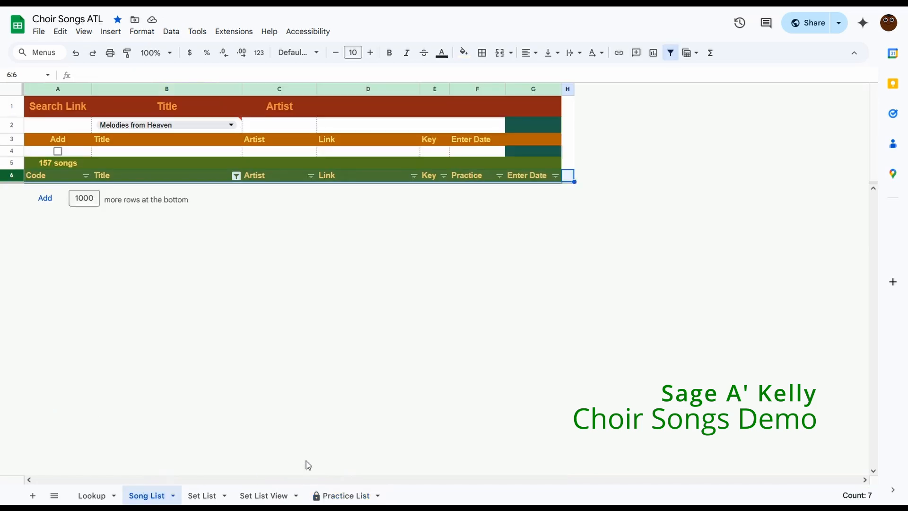
Clear the Song List title search.
left_click(227, 126)
key("Delete")
left_click(753, 200)
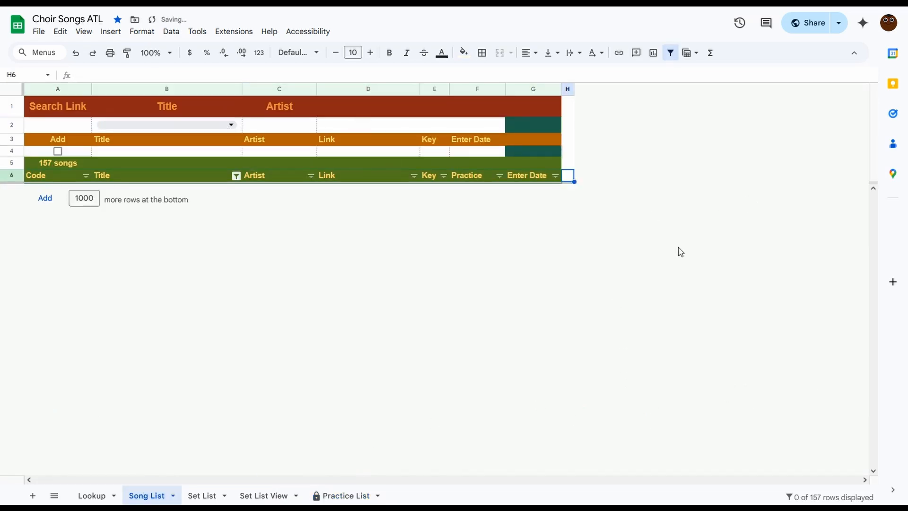